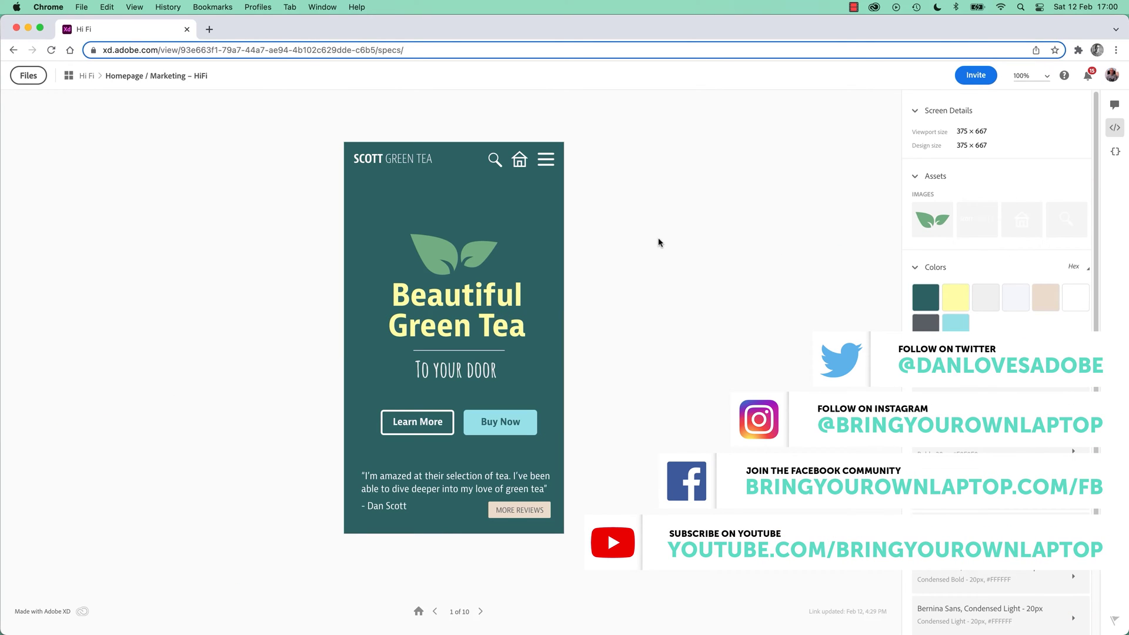
- Check the Buy Now button's specs and CSS, then the Beautiful Green Tea headline's text specs
click(532, 424)
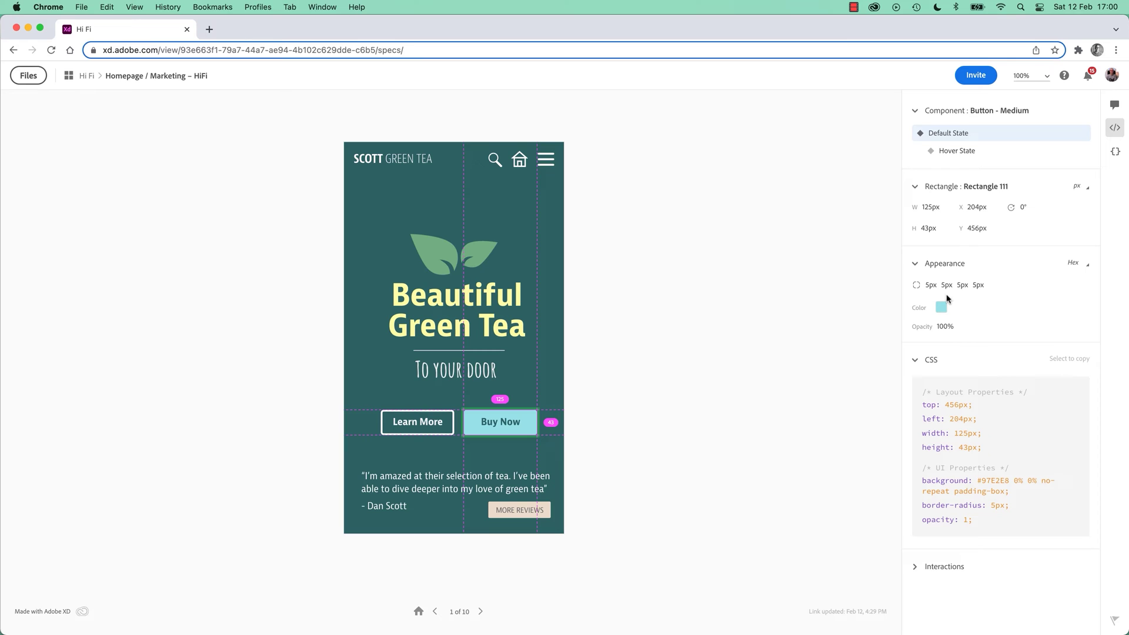
click(410, 303)
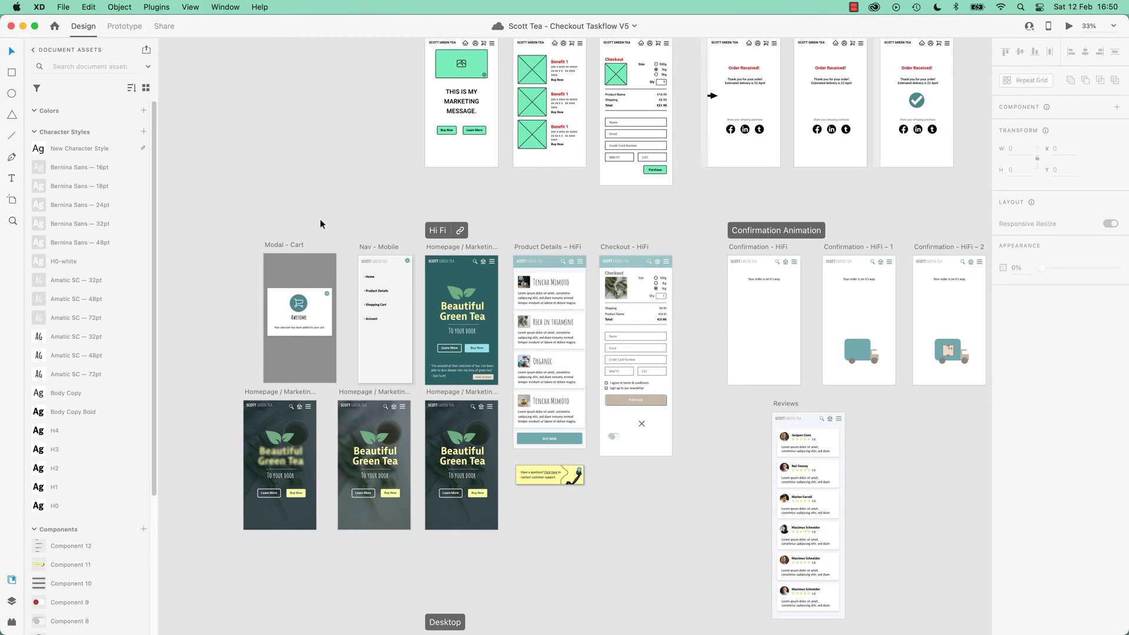
- Share the Hi Fi flow with its link View Setting set to Development
key(super+equal)
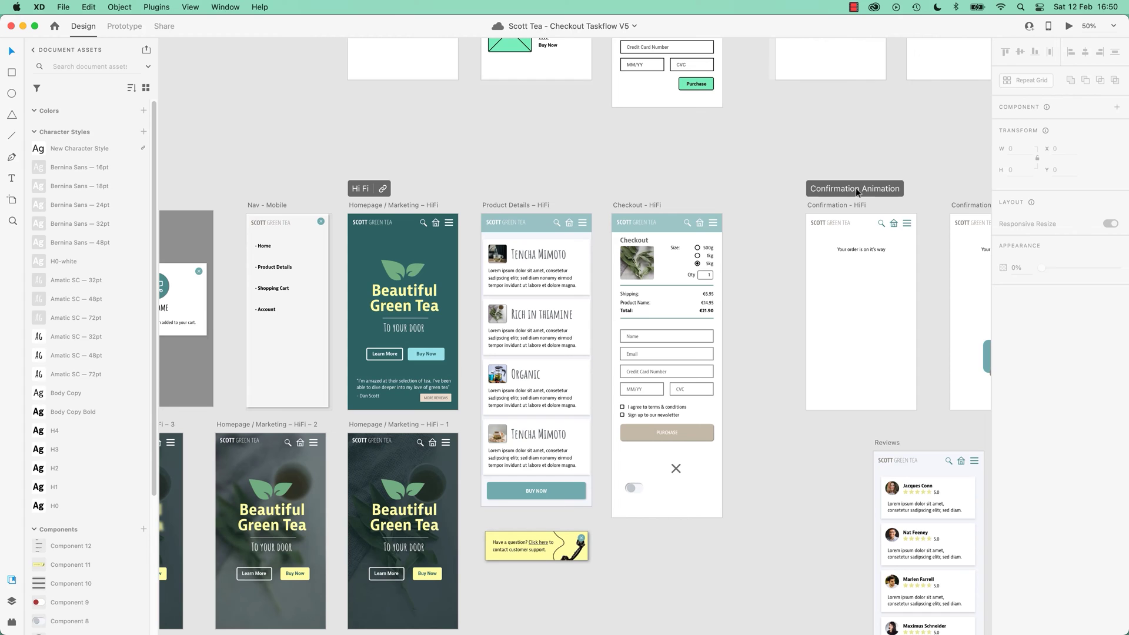
click(164, 27)
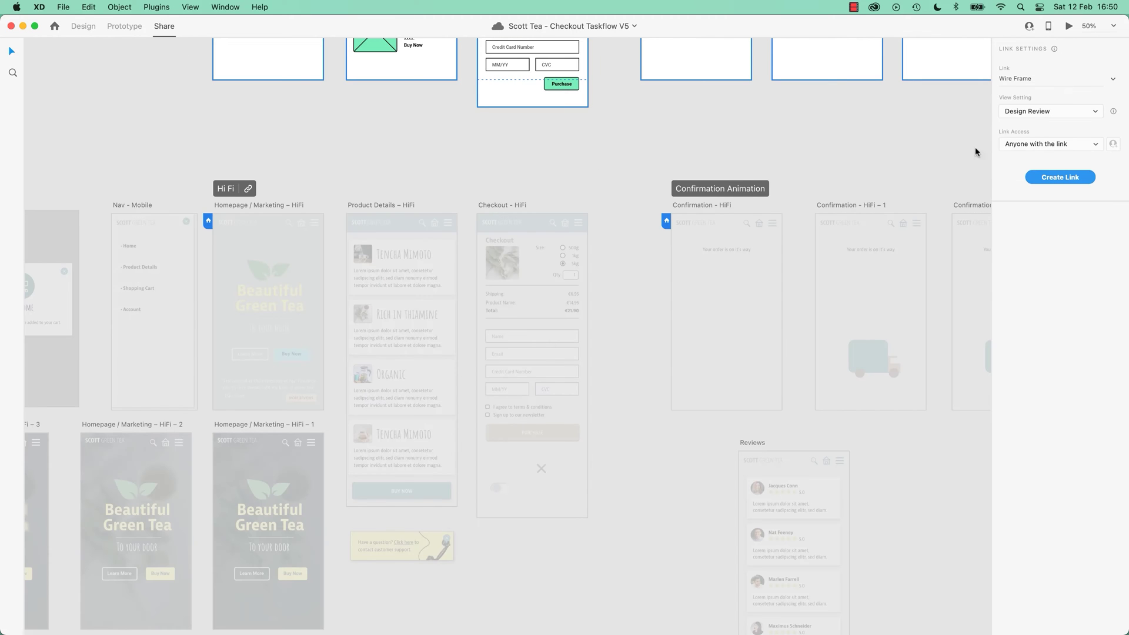
click(224, 187)
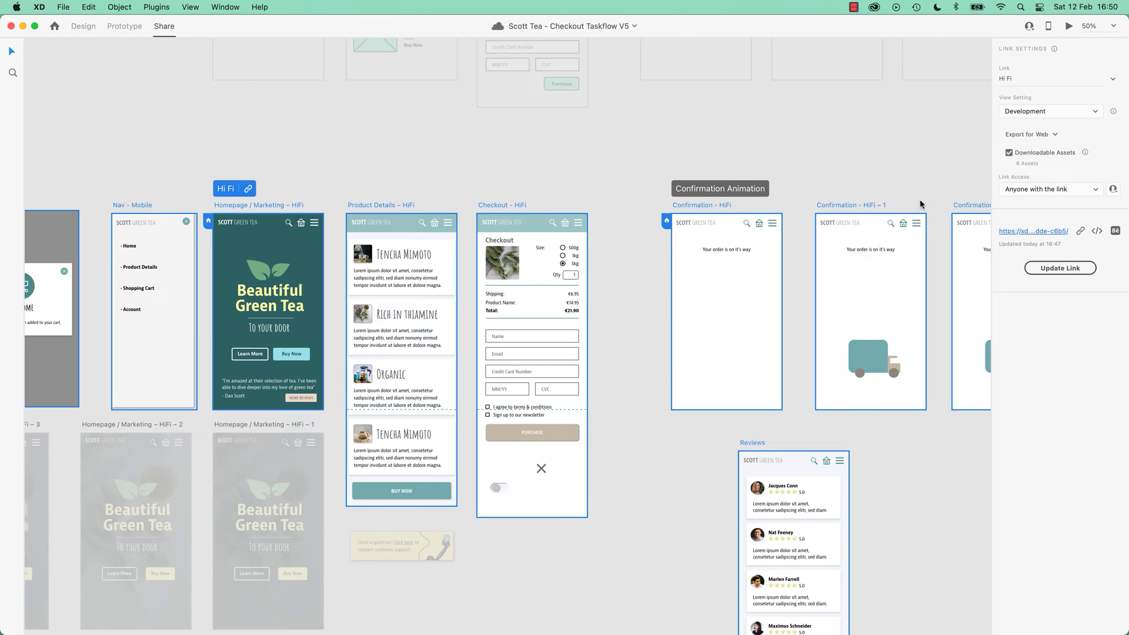
click(1035, 113)
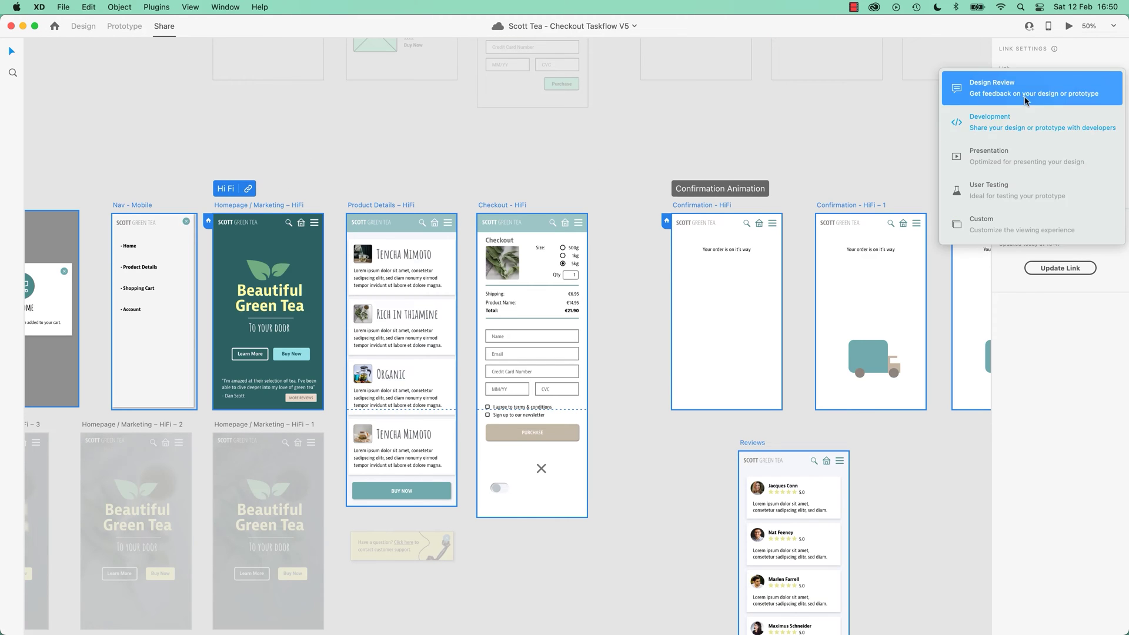
click(1008, 129)
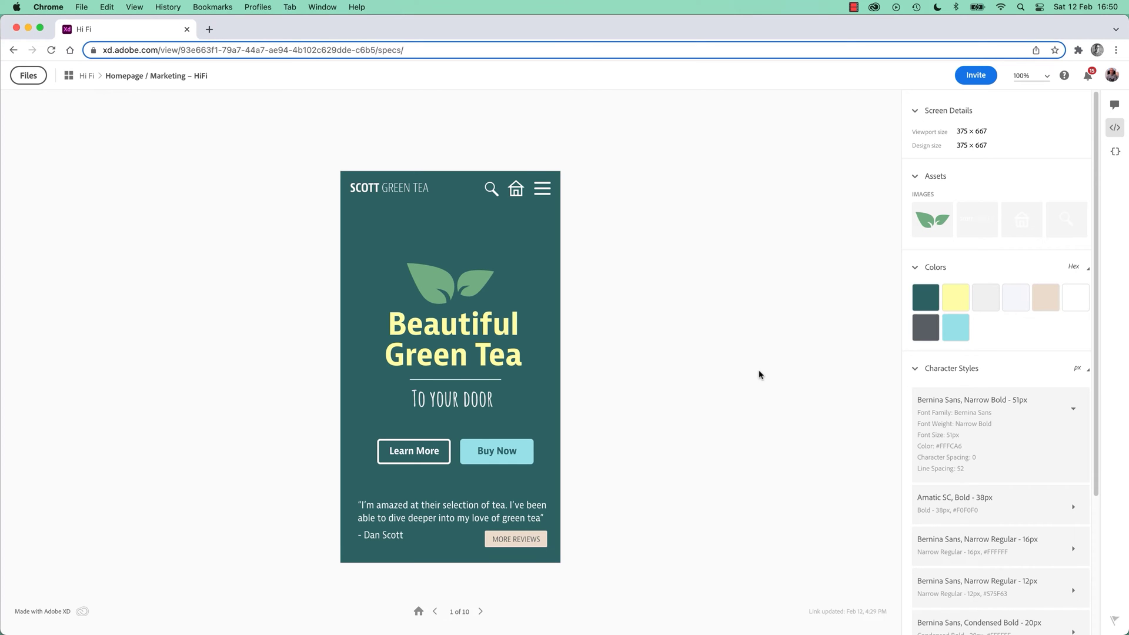
- Toggle the right panel between Comments and View Specs, ending on the homepage's specs
click(1115, 107)
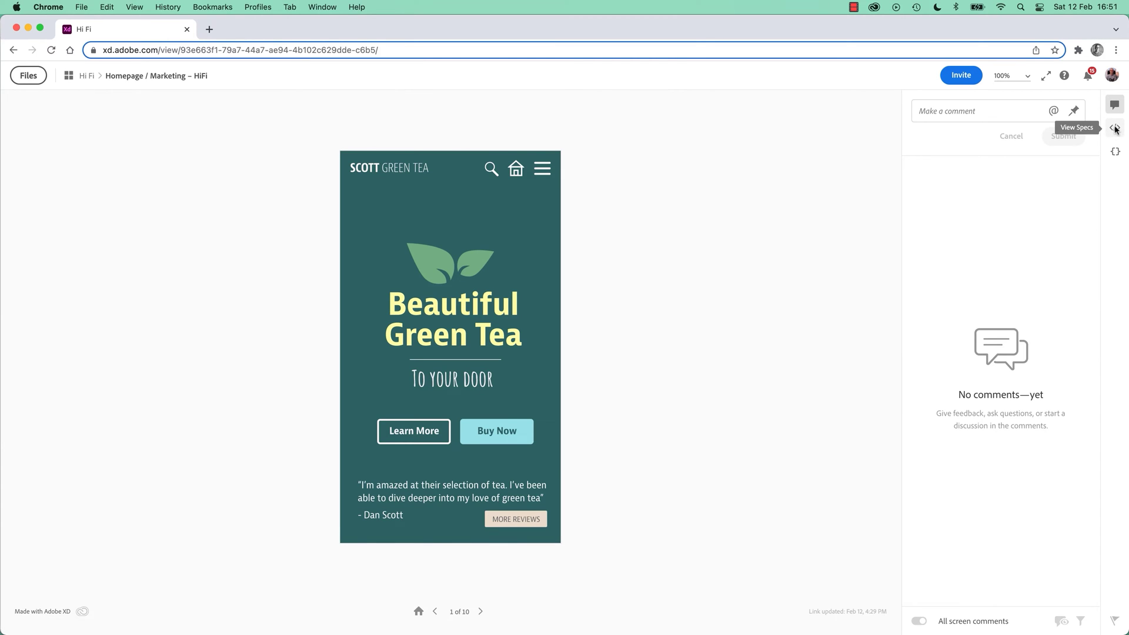
click(1116, 128)
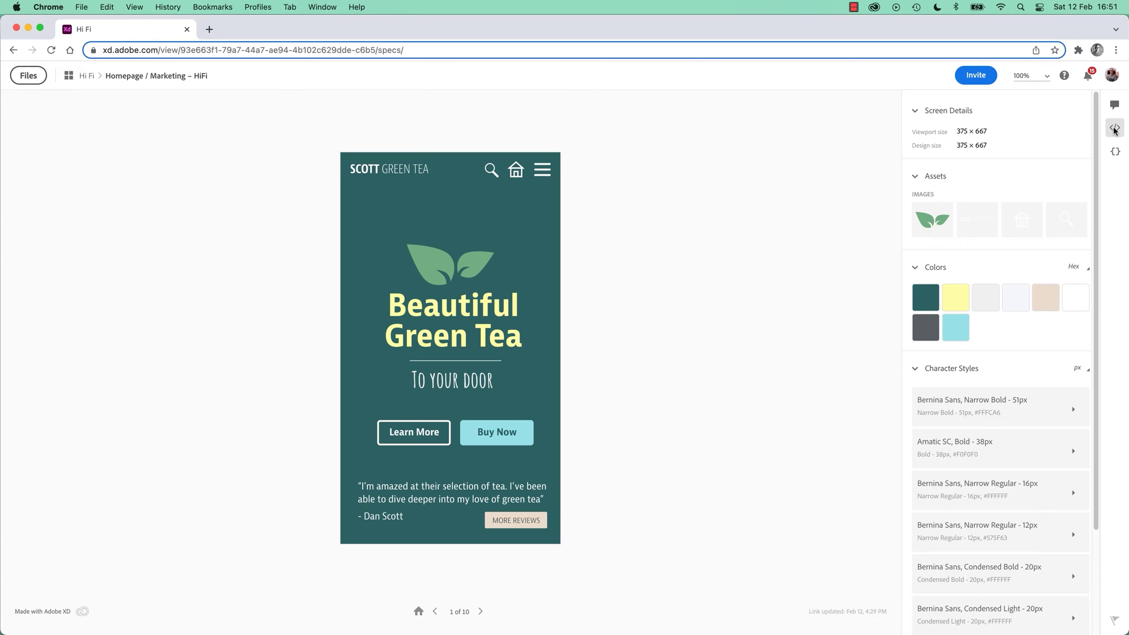
click(1115, 130)
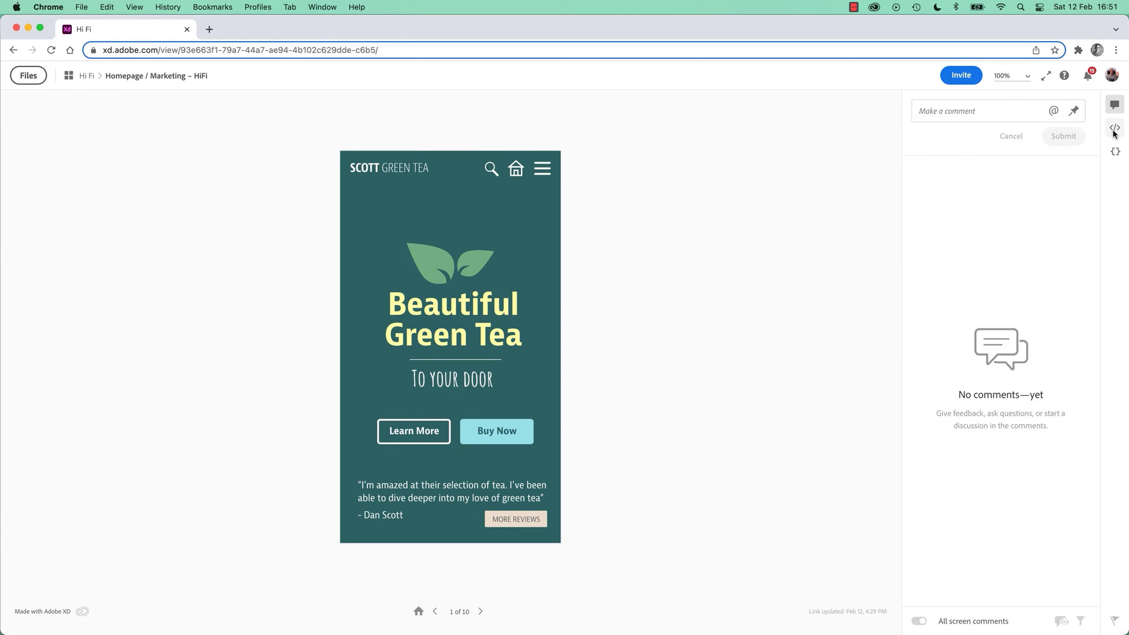
click(1114, 131)
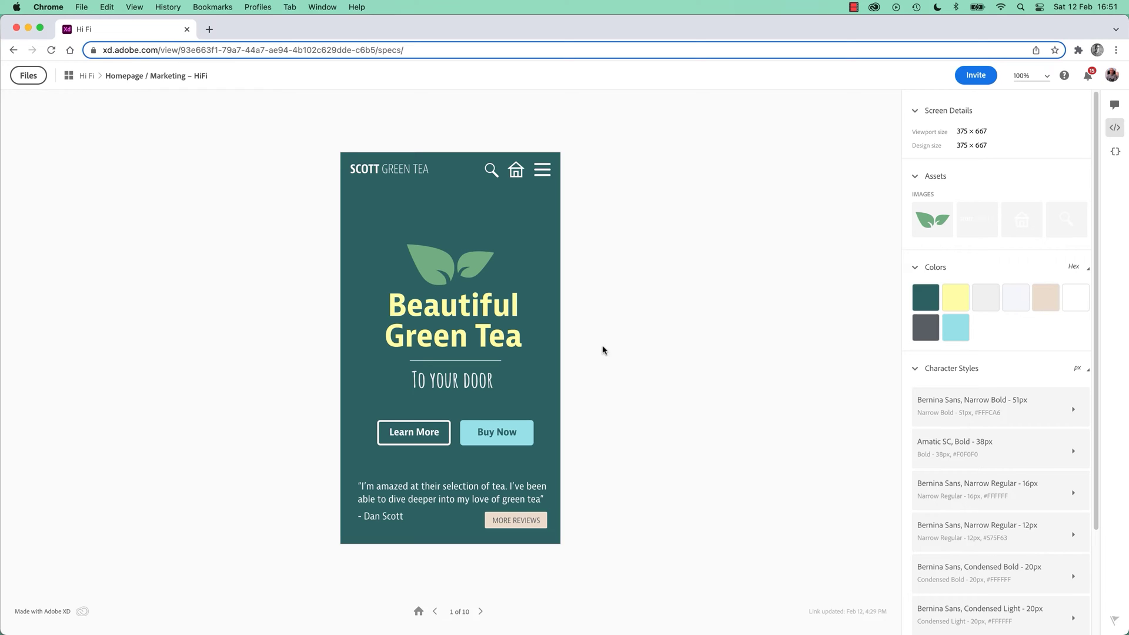
mouse_move(963, 302)
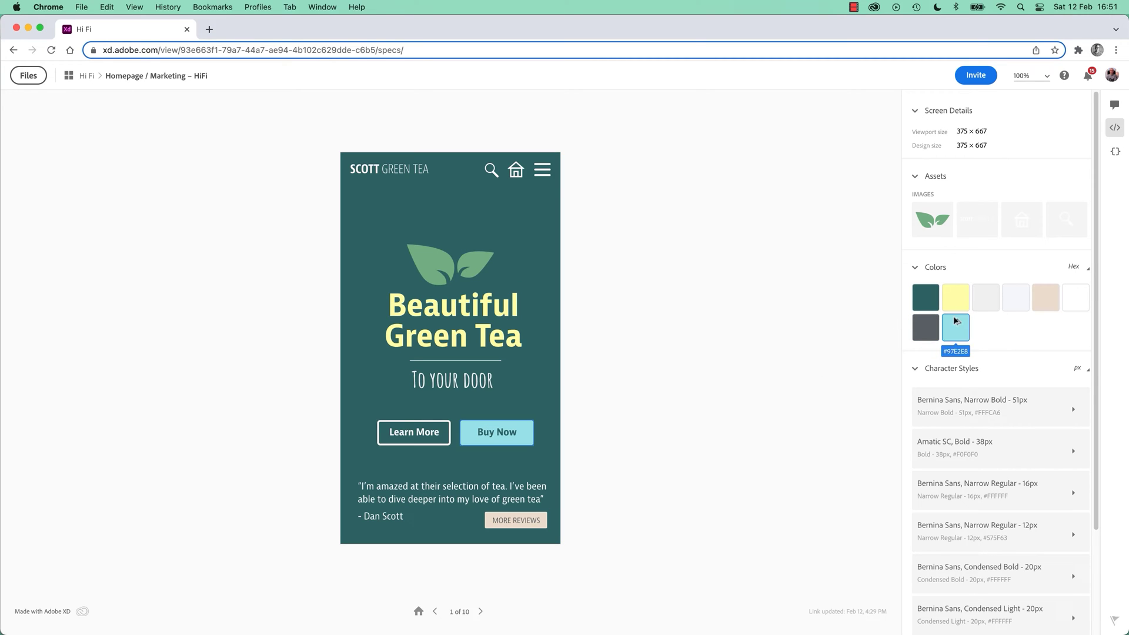
- Copy the yellow #FFFCA6 hex value and paste it into the TextEdit colour note
click(958, 298)
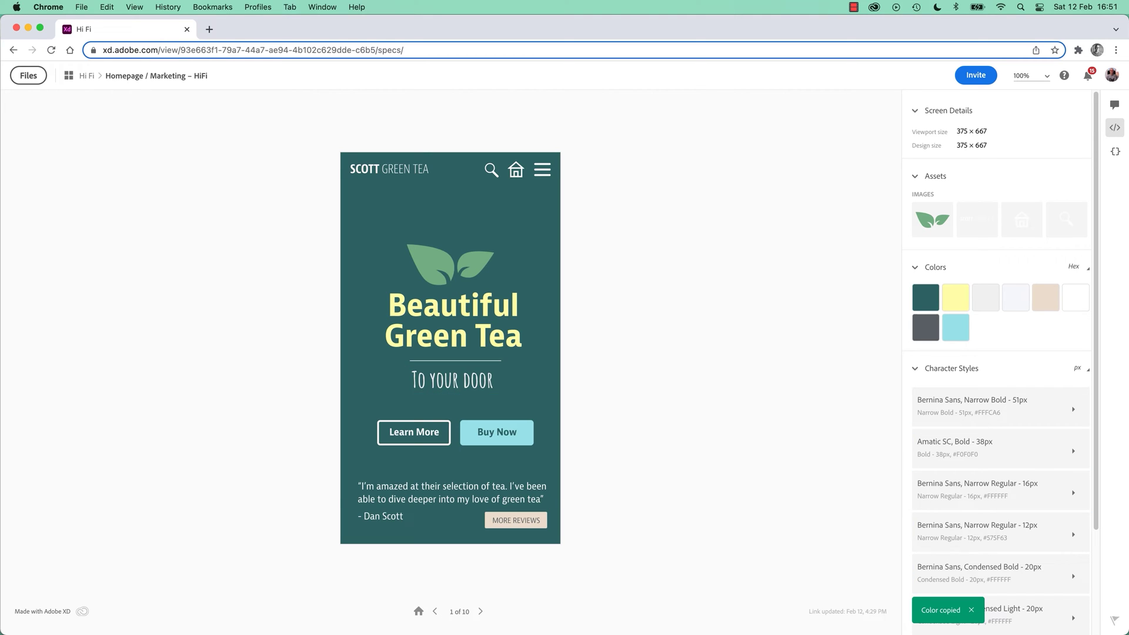
key(super+Tab)
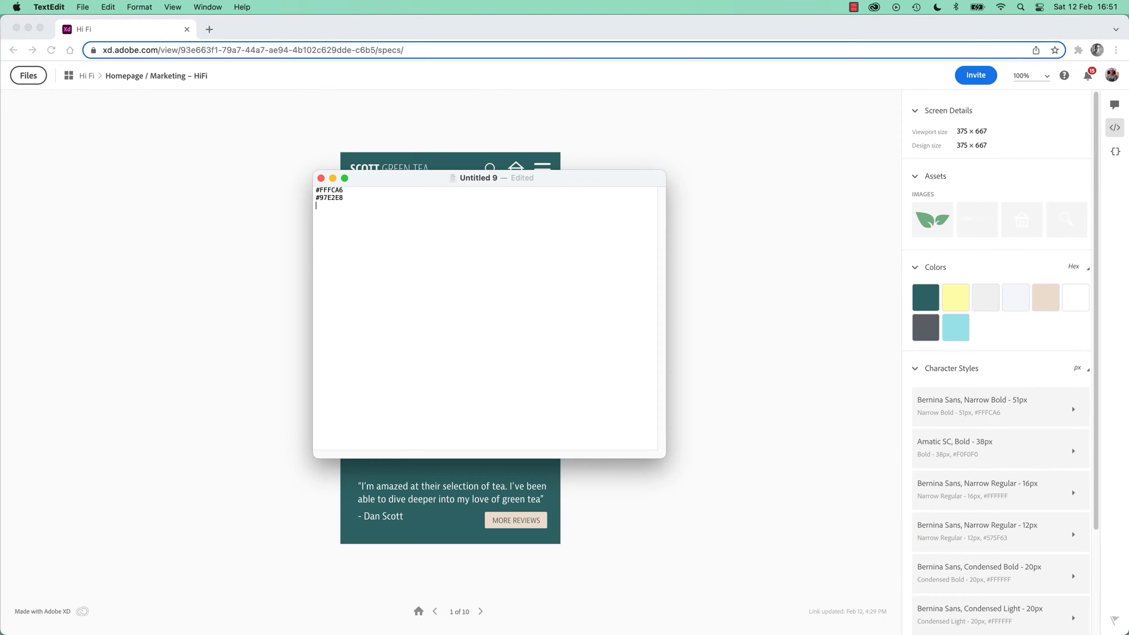
key(super+v)
click(729, 266)
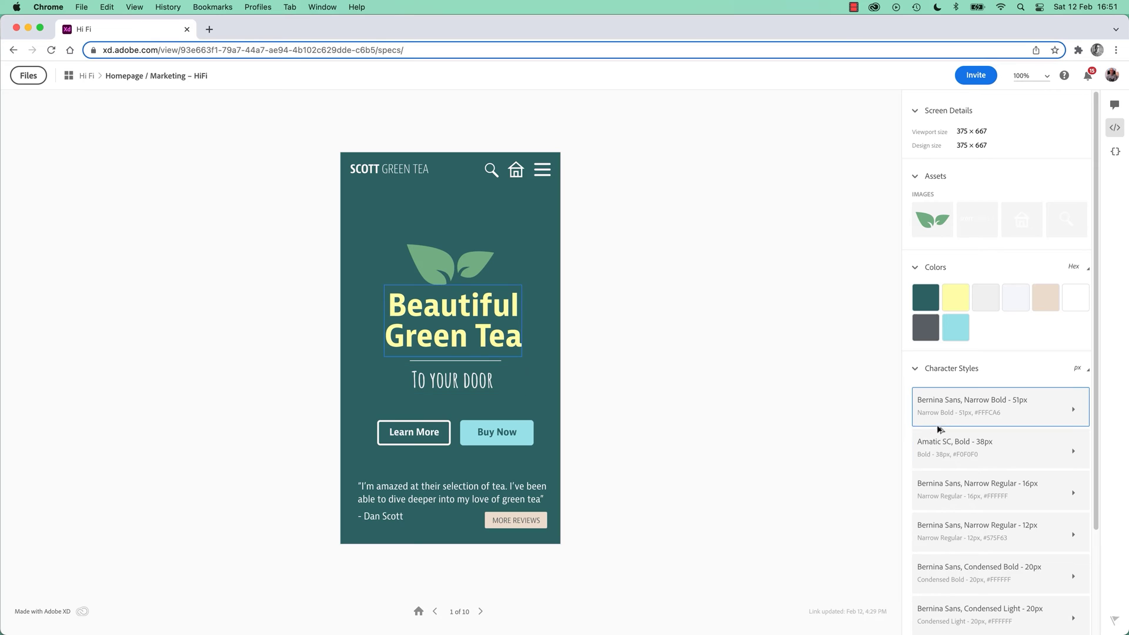
- Return to the XD document, fit all artboards and switch back to Design mode
key(super+Tab)
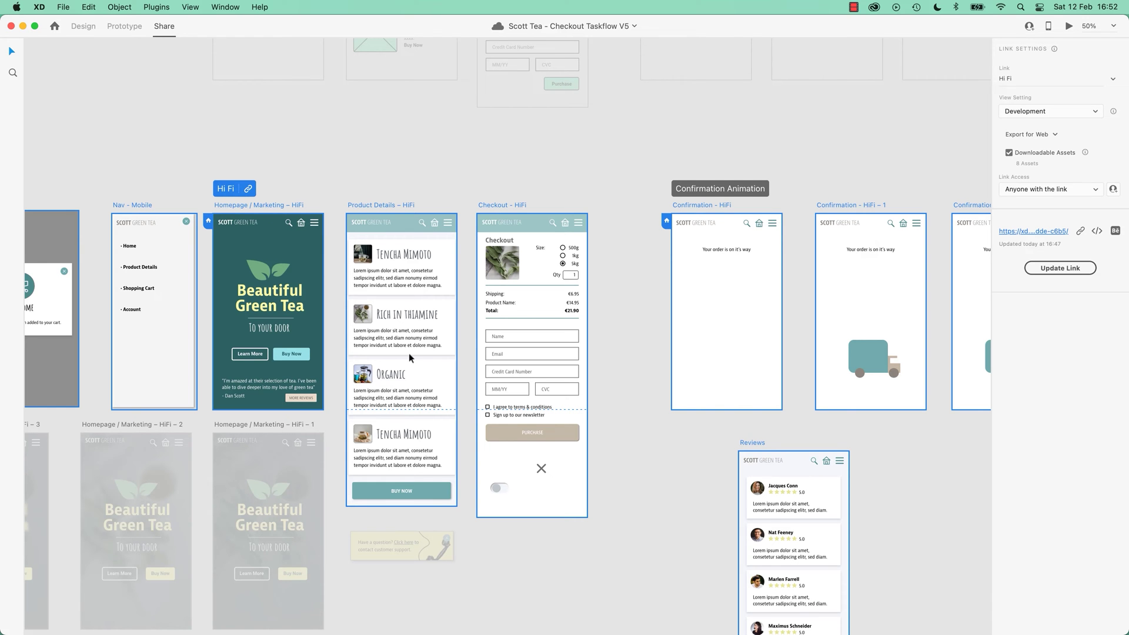
key(super+0)
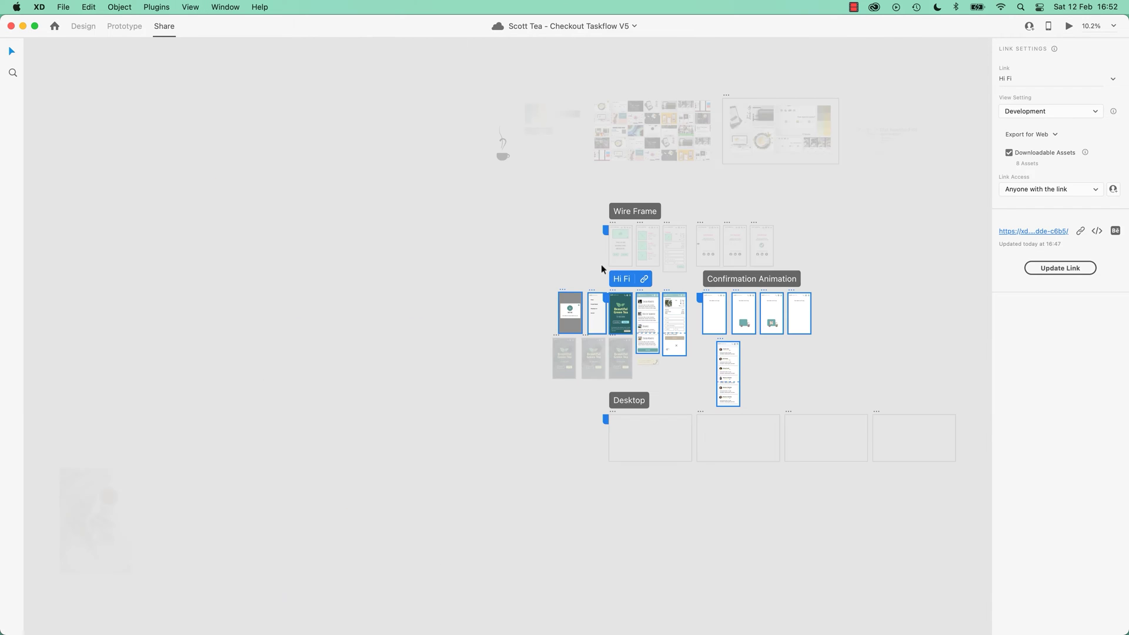
click(85, 29)
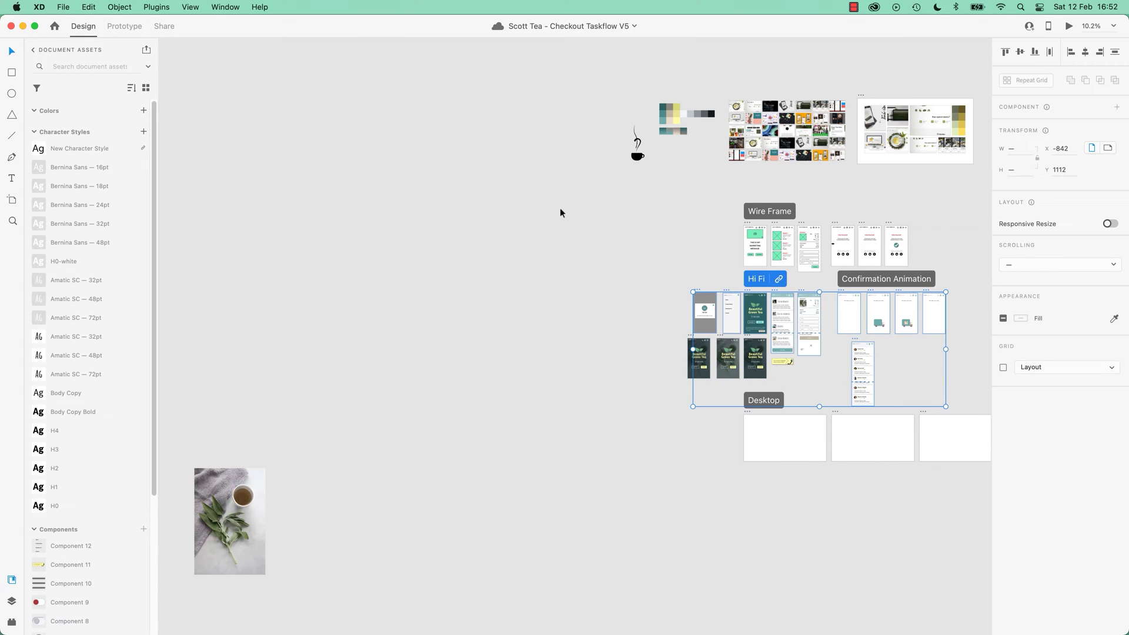
scroll(559, 211, right, 10)
scroll(559, 211, up, 5)
- Zoom in on the heading text samples, marquee-selecting and then deselecting the white headings
click(597, 273)
key(super+3)
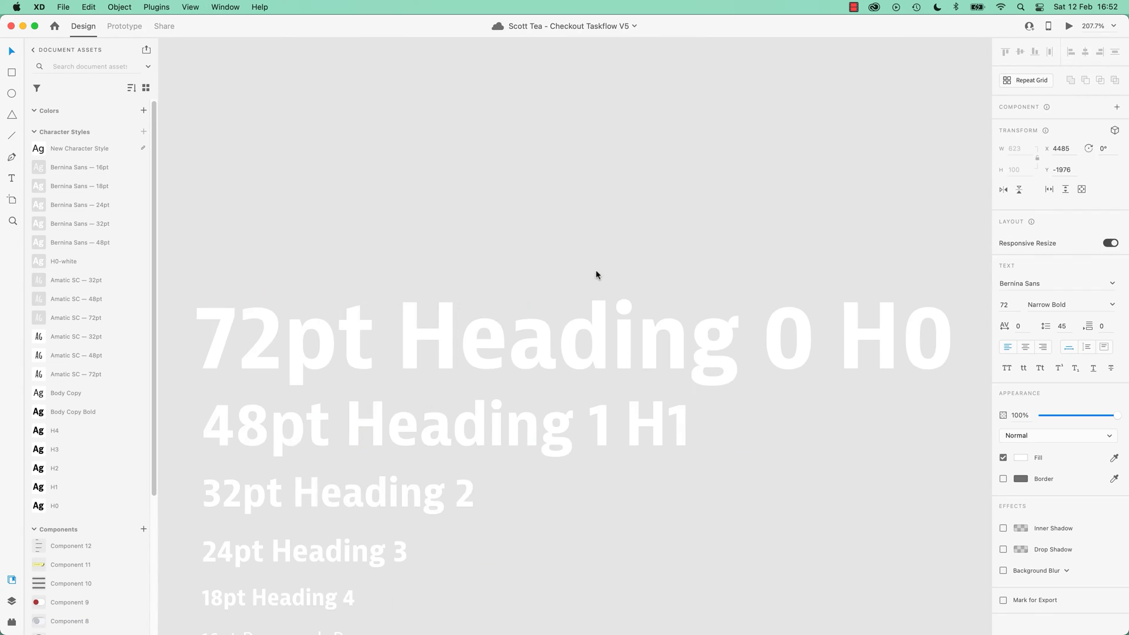
key(super+minus)
key(super+minus)
key(super+minus)
key(super+minus)
drag(496, 269, 601, 470)
click(636, 506)
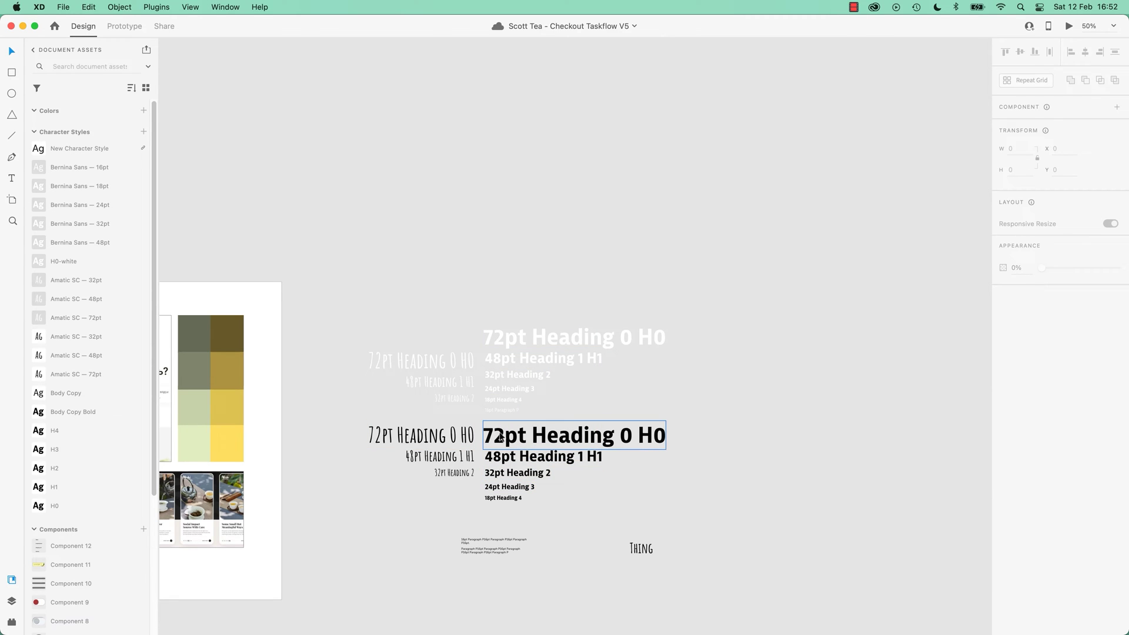
drag(517, 270, 584, 408)
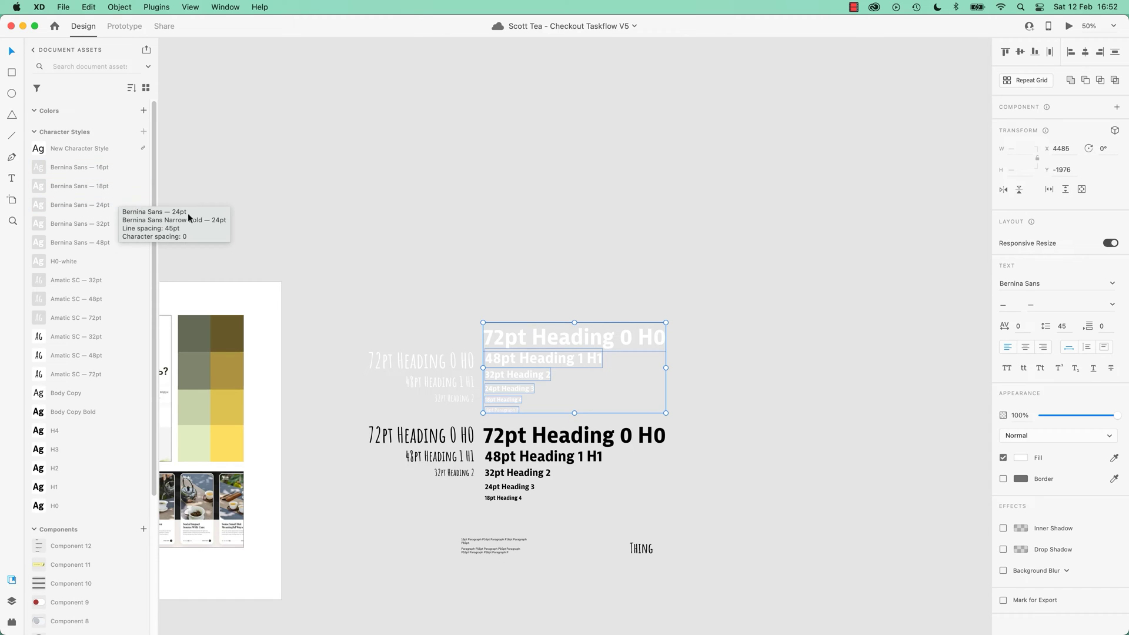
click(273, 215)
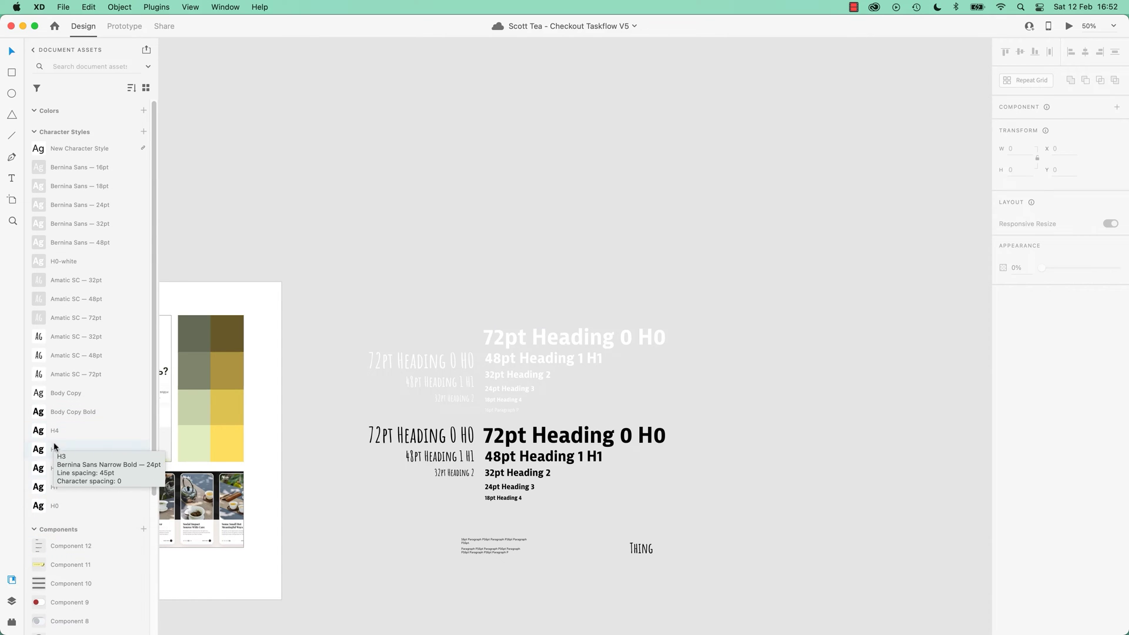
- Rename the Body Copy character style to 'P'
double_click(54, 393)
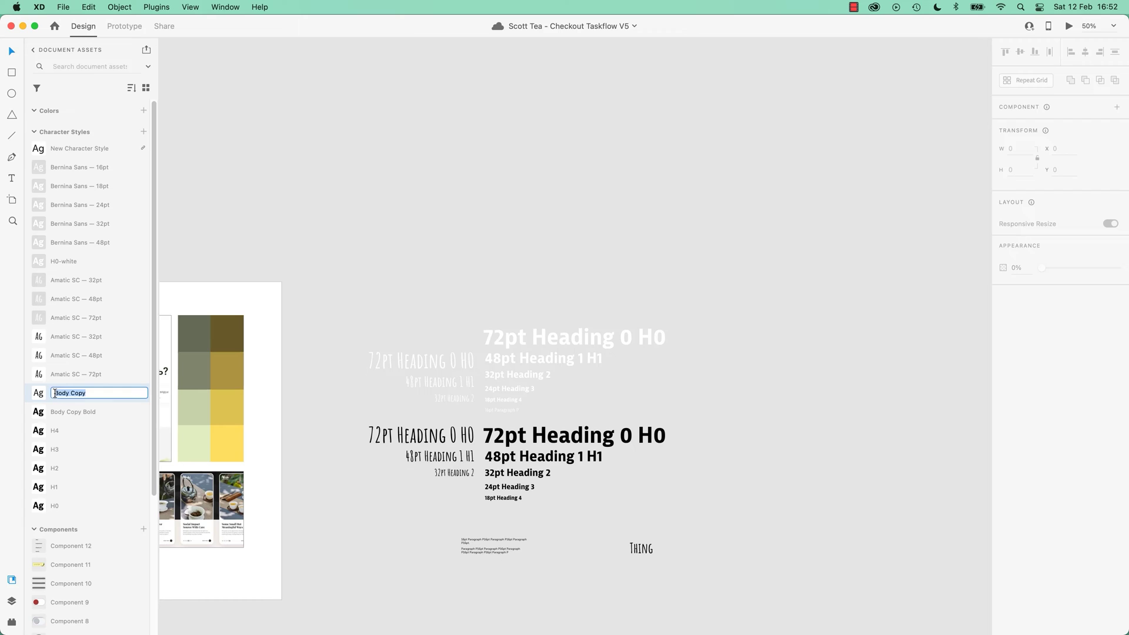
text(p)
key(BackSpace)
text(P)
key(Return)
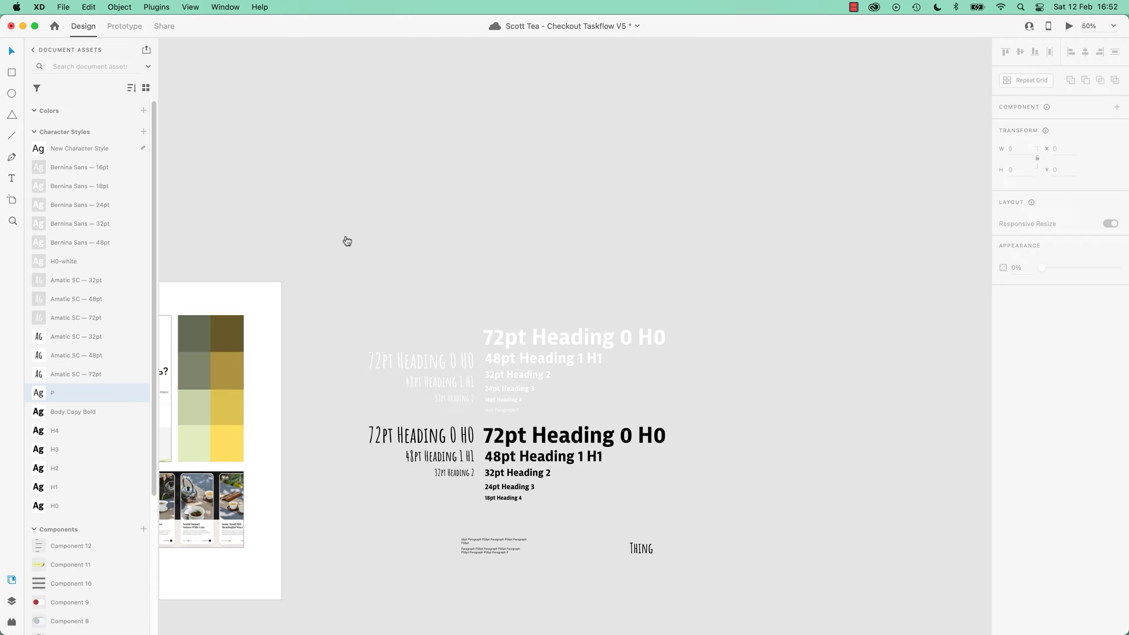
click(350, 308)
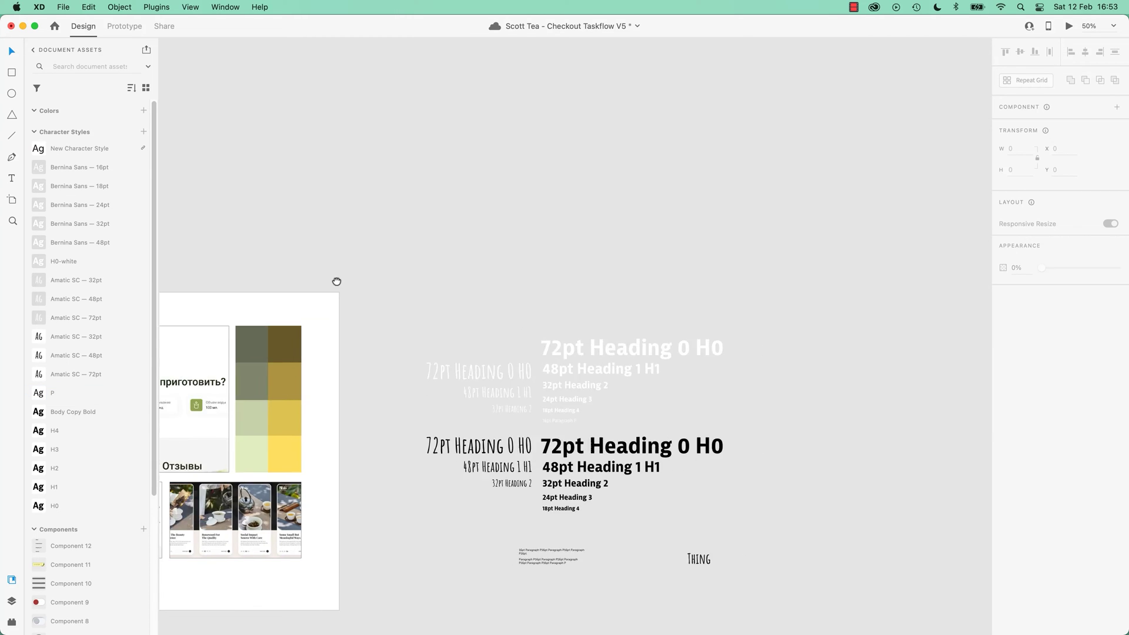
- Select the leaf graphic on the HiFi homepage and show the artboard's Layers panel
scroll(335, 285, left, 15)
scroll(696, 280, down, 5)
scroll(499, 156, down, 20)
scroll(499, 156, left, 10)
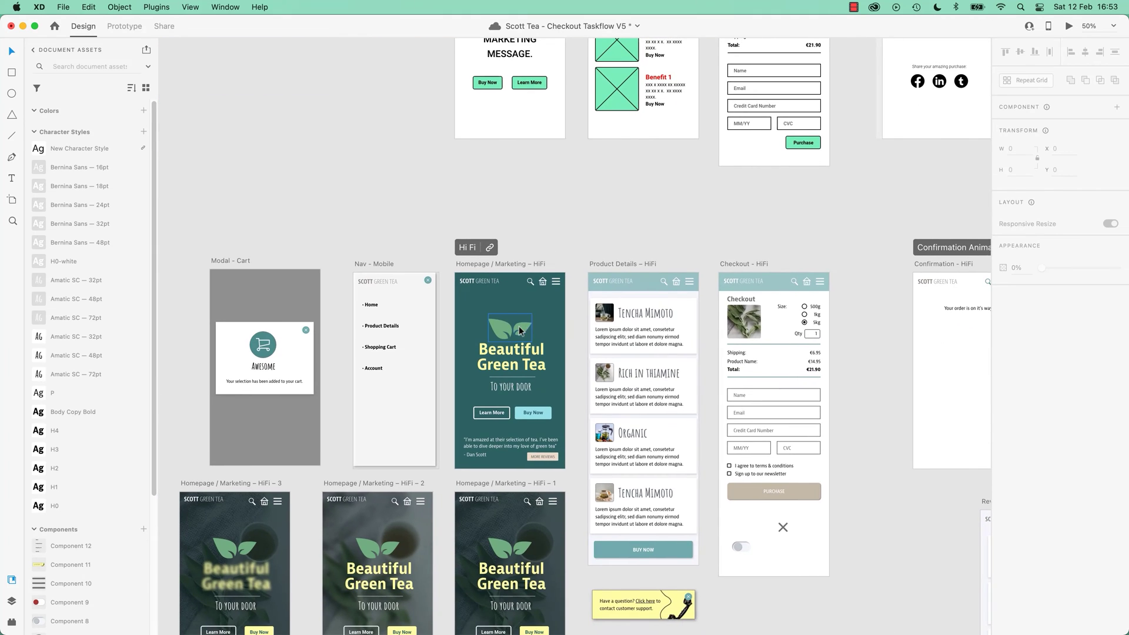
click(521, 331)
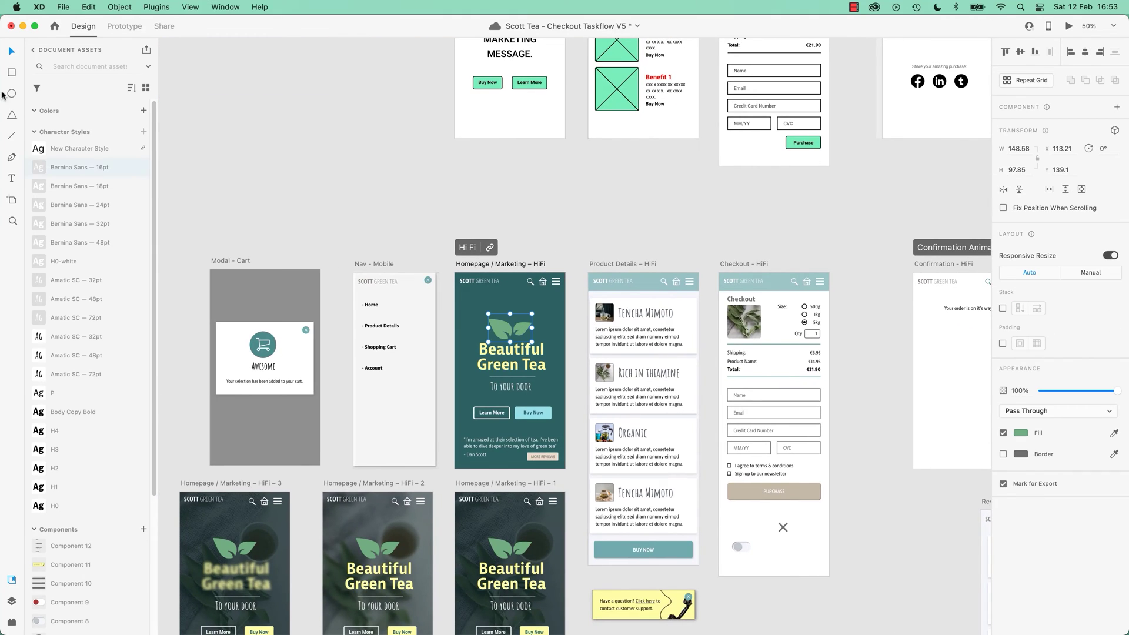
click(12, 600)
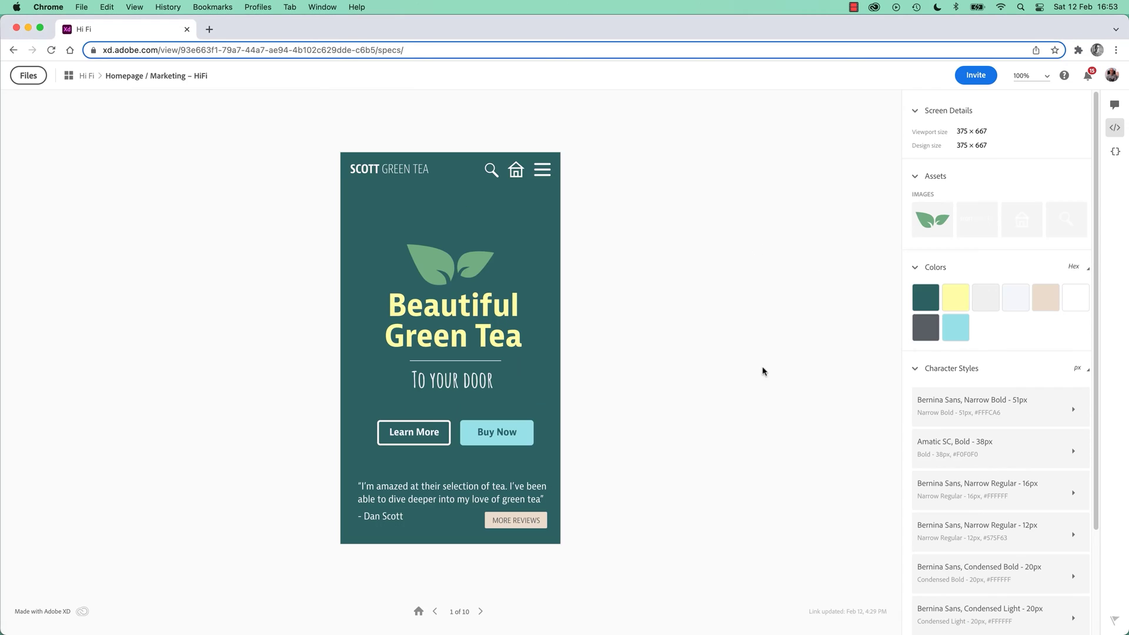
- Review the homepage's character styles, then advance to the Product Details – HiFi screen
scroll(758, 352, down, 3)
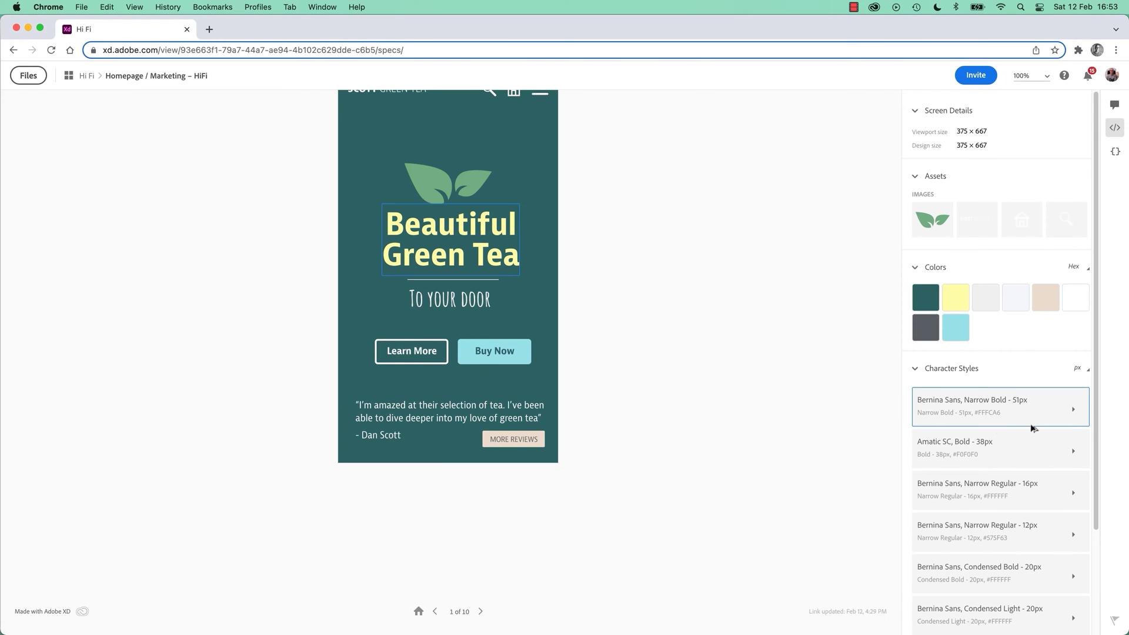
scroll(1010, 457, down, 3)
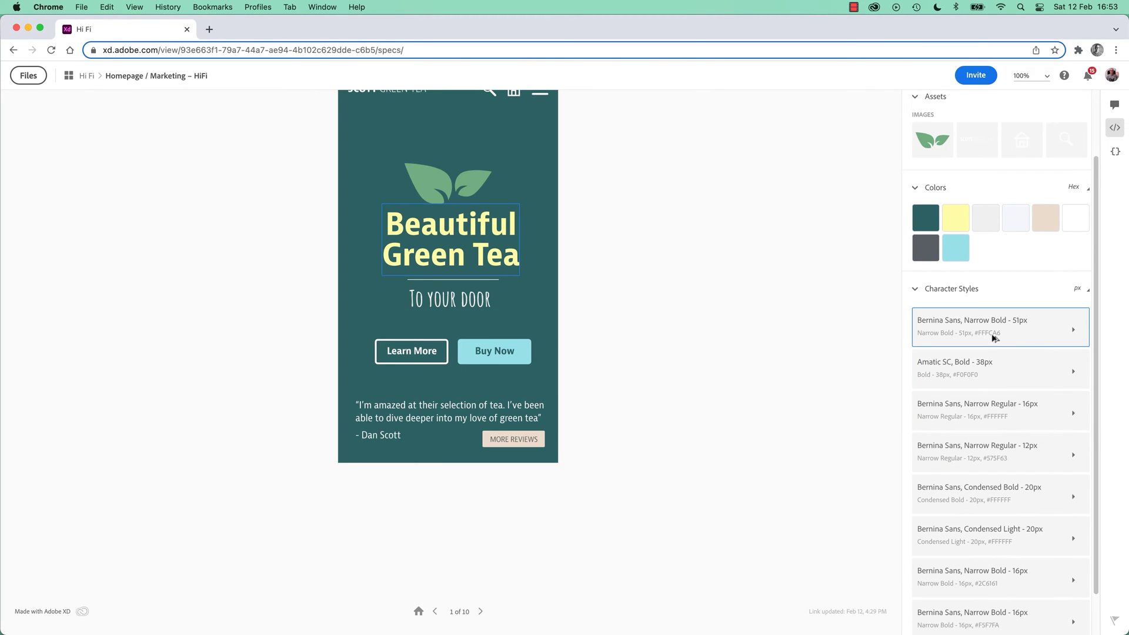
click(1072, 329)
click(1070, 330)
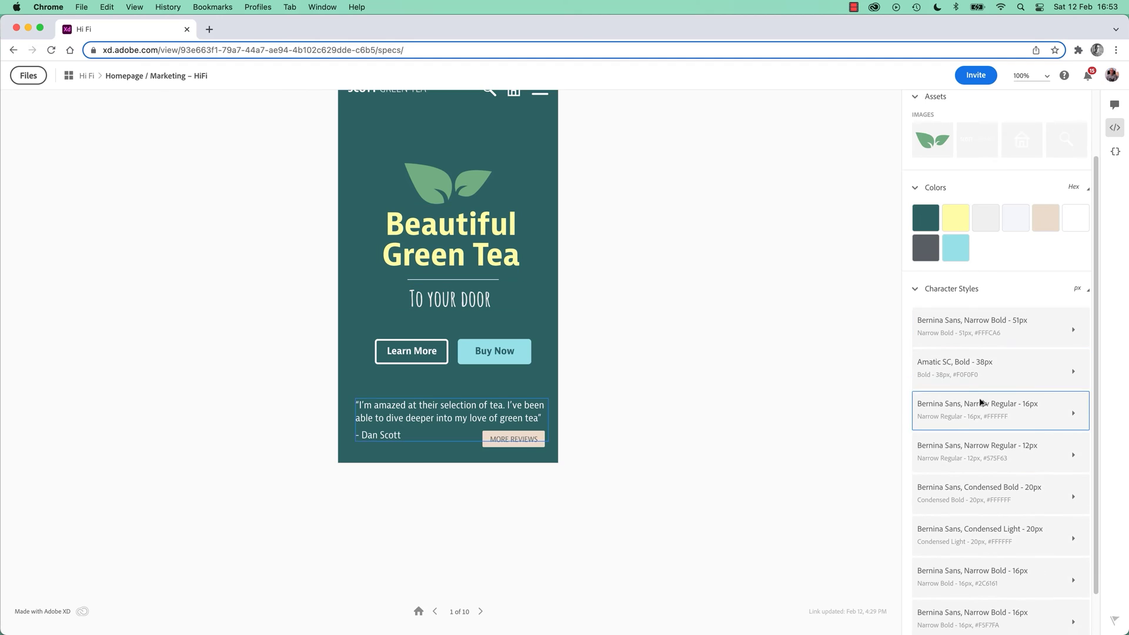
scroll(980, 411, down, 2)
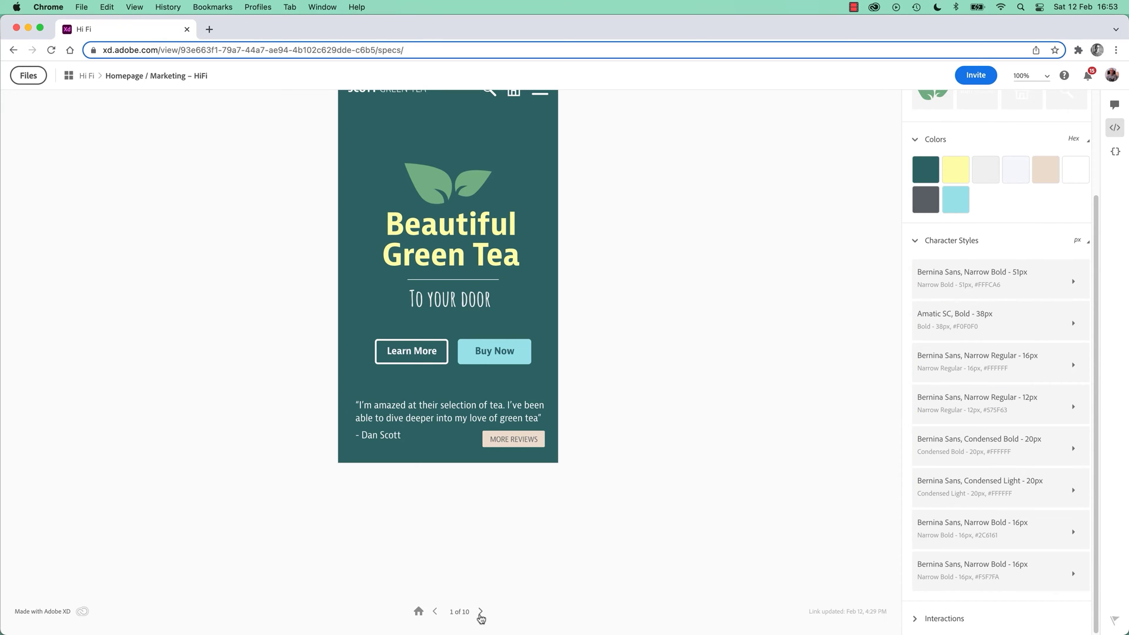
click(480, 612)
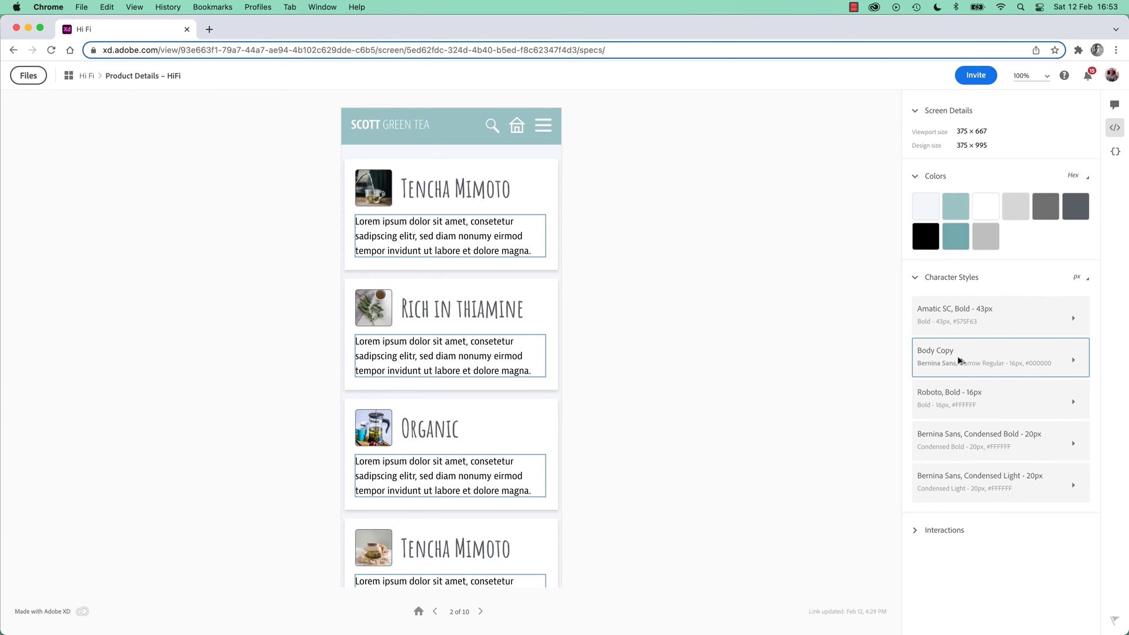
- Expand Body Copy, then copy the first card text's 16px/25px Bernina Sans font CSS
click(1072, 361)
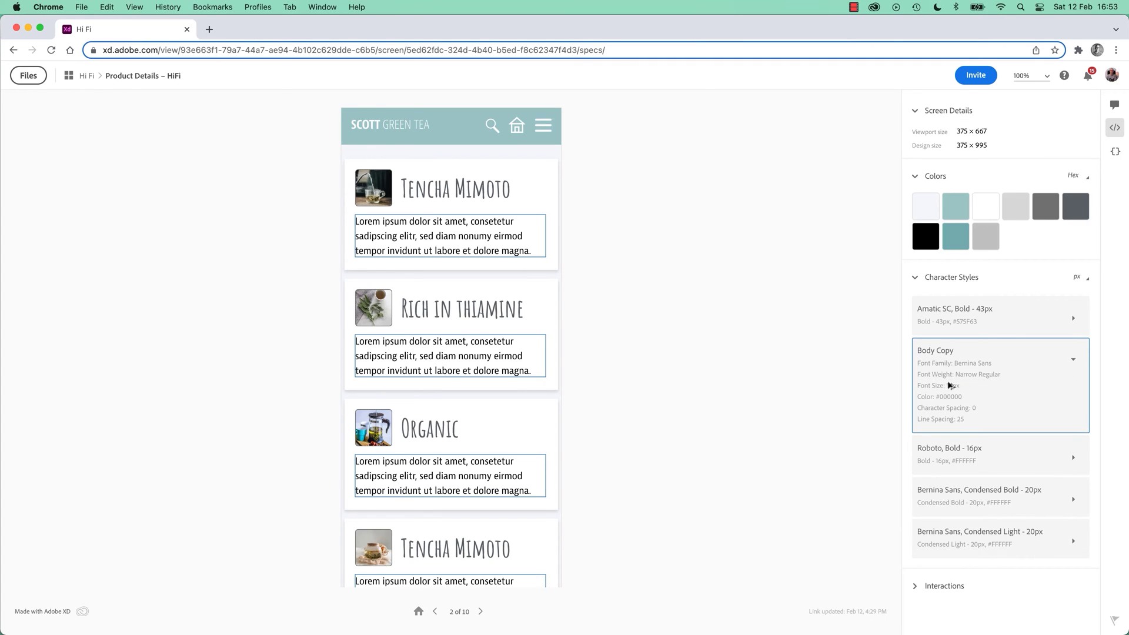
click(943, 365)
click(961, 361)
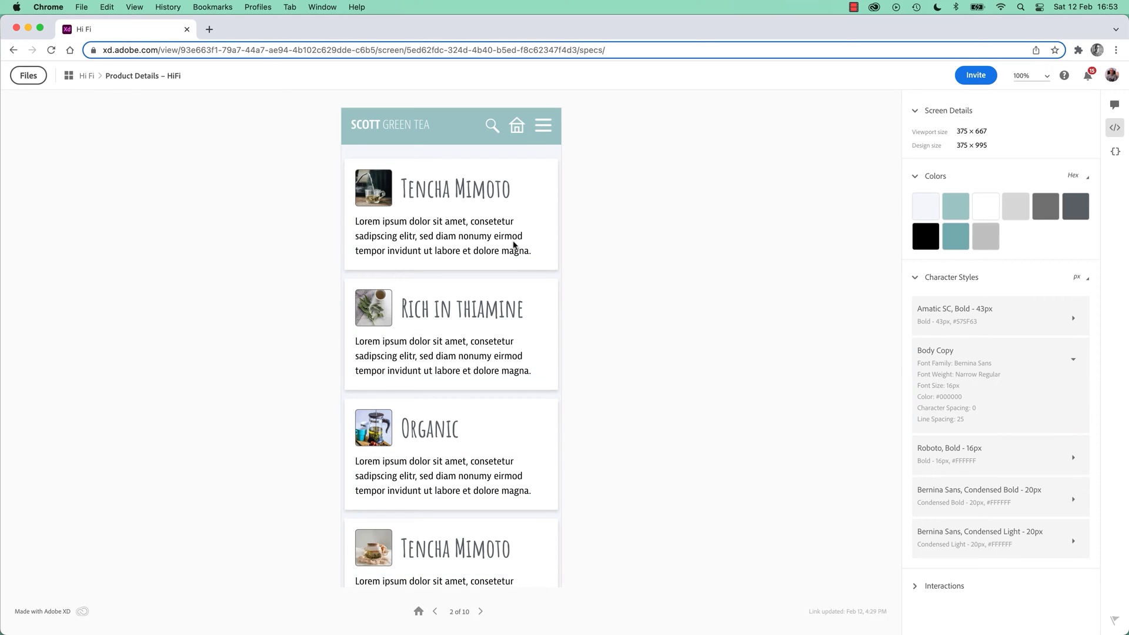
click(486, 242)
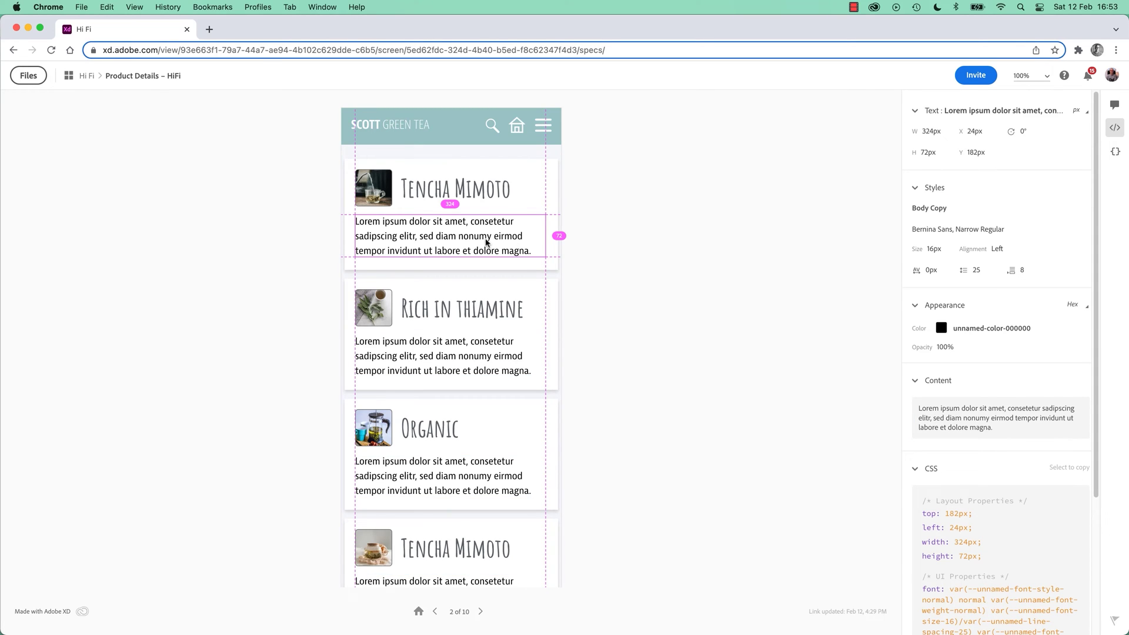
scroll(1034, 548, down, 5)
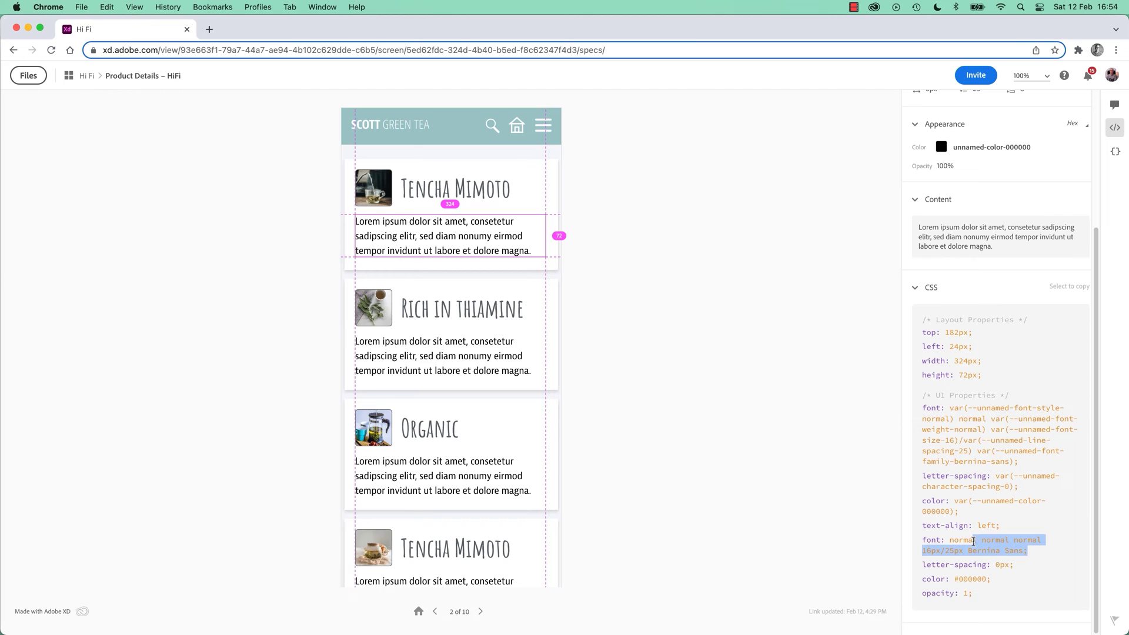
click(1037, 550)
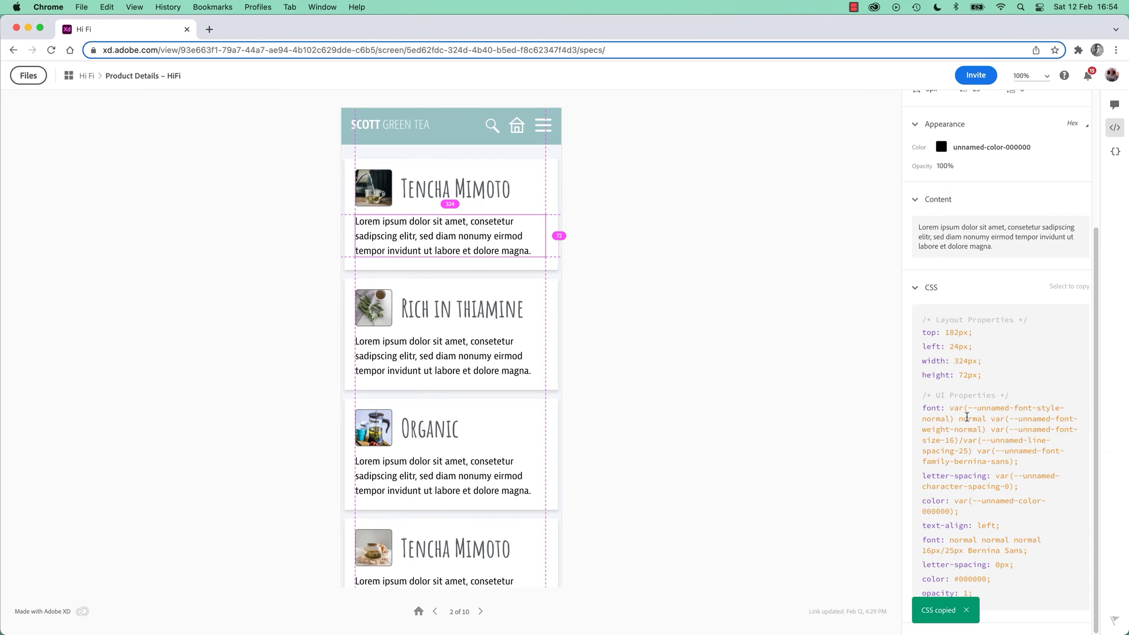
- Show screen-level specs and switch Character Styles units to dp, then back to px
click(691, 360)
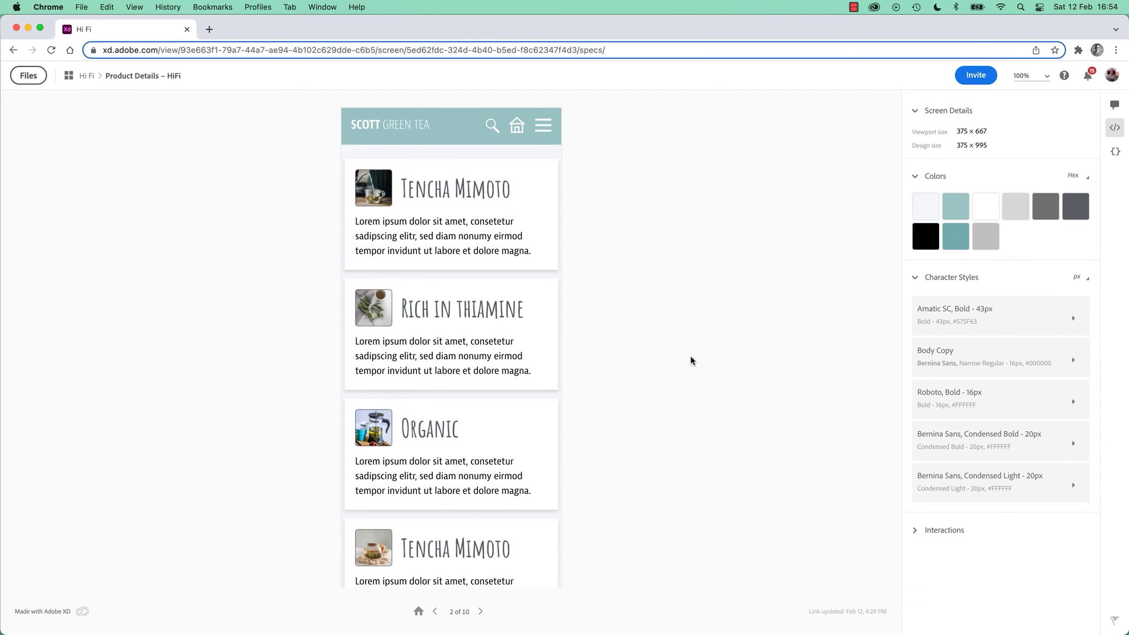
click(1089, 279)
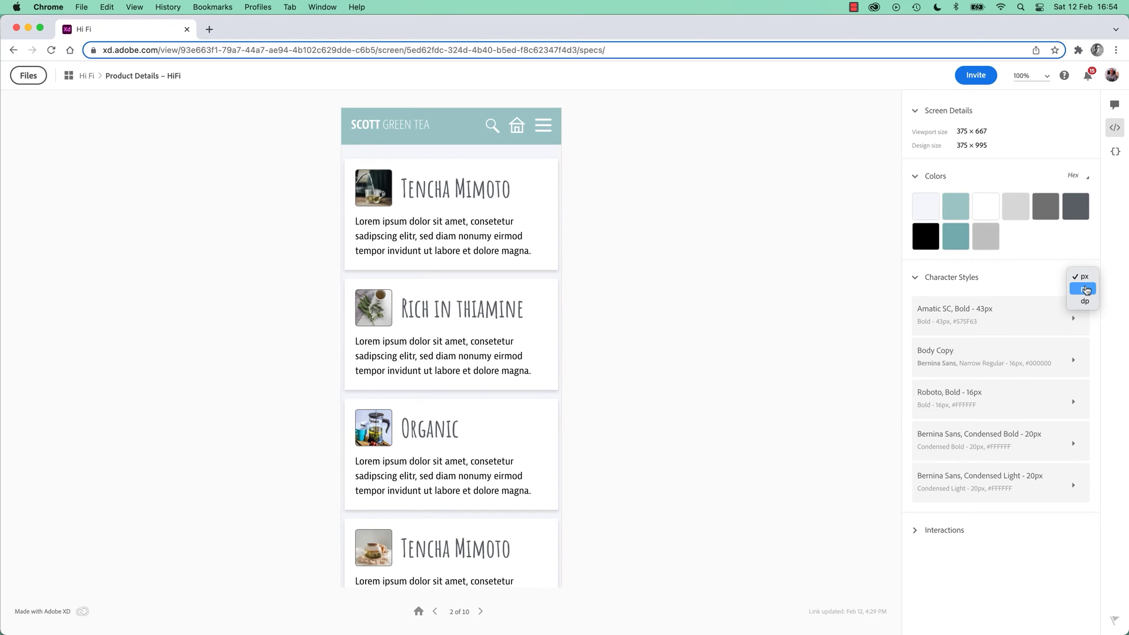
click(1084, 301)
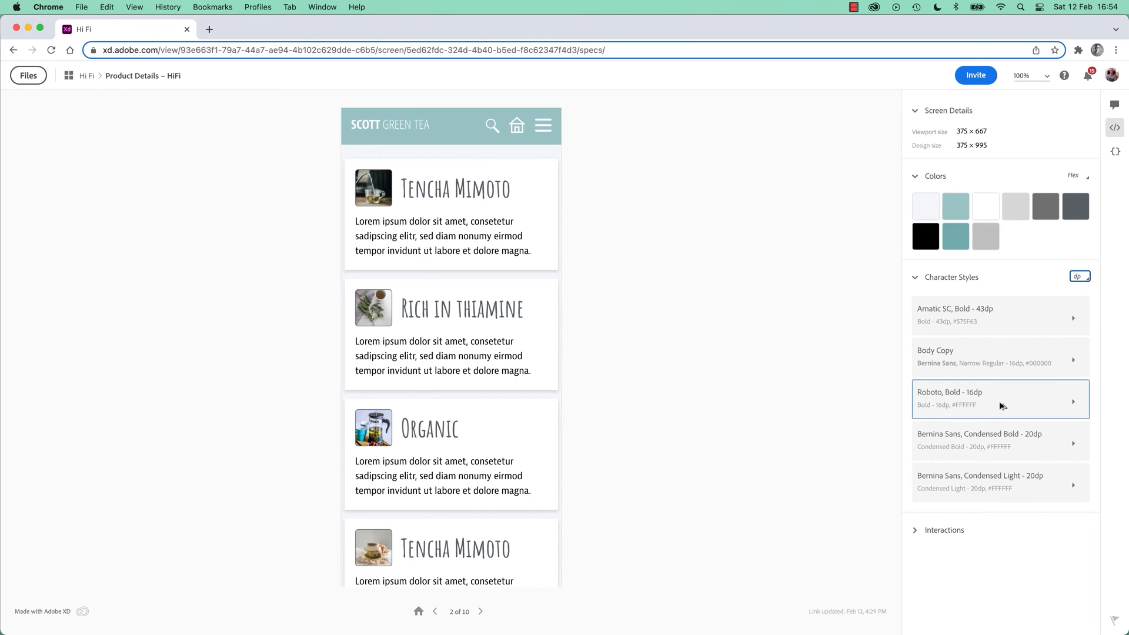
click(1084, 278)
click(1082, 249)
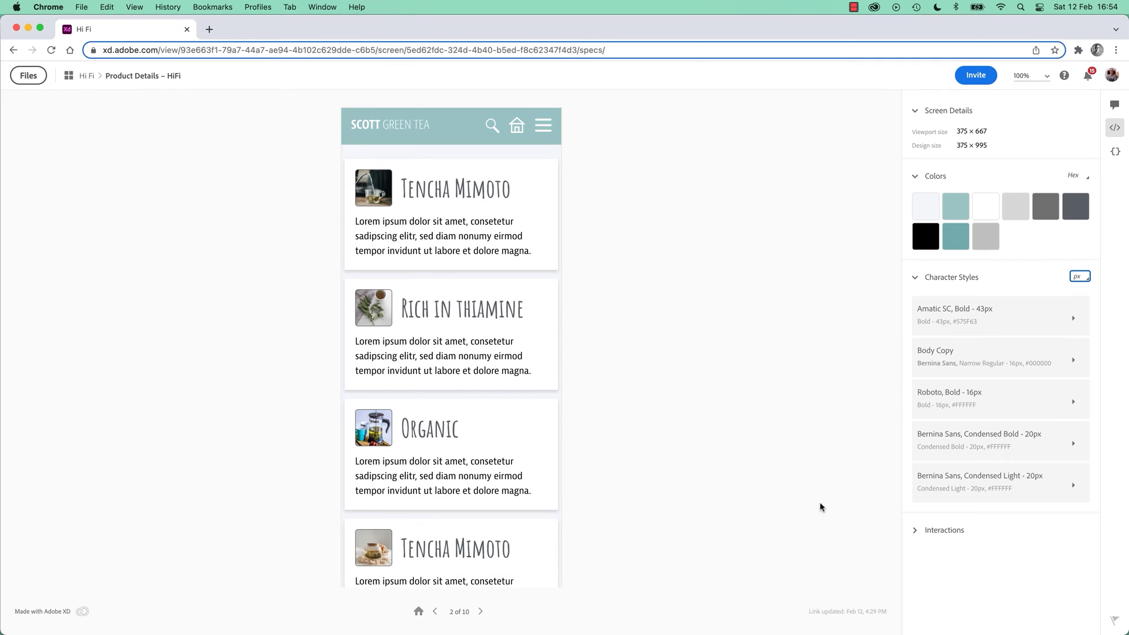
click(589, 259)
- Copy the Tencha Mimoto heading's font name, Amatic SC, and paste it into the TextEdit note
click(466, 191)
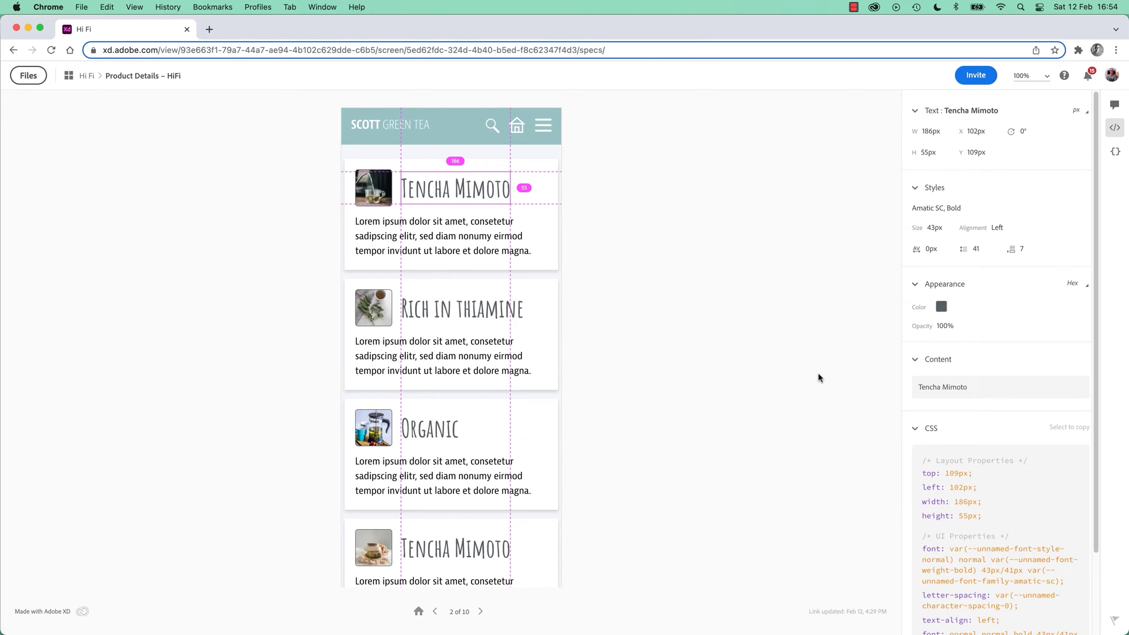
scroll(959, 547, down, 3)
scroll(979, 504, up, 3)
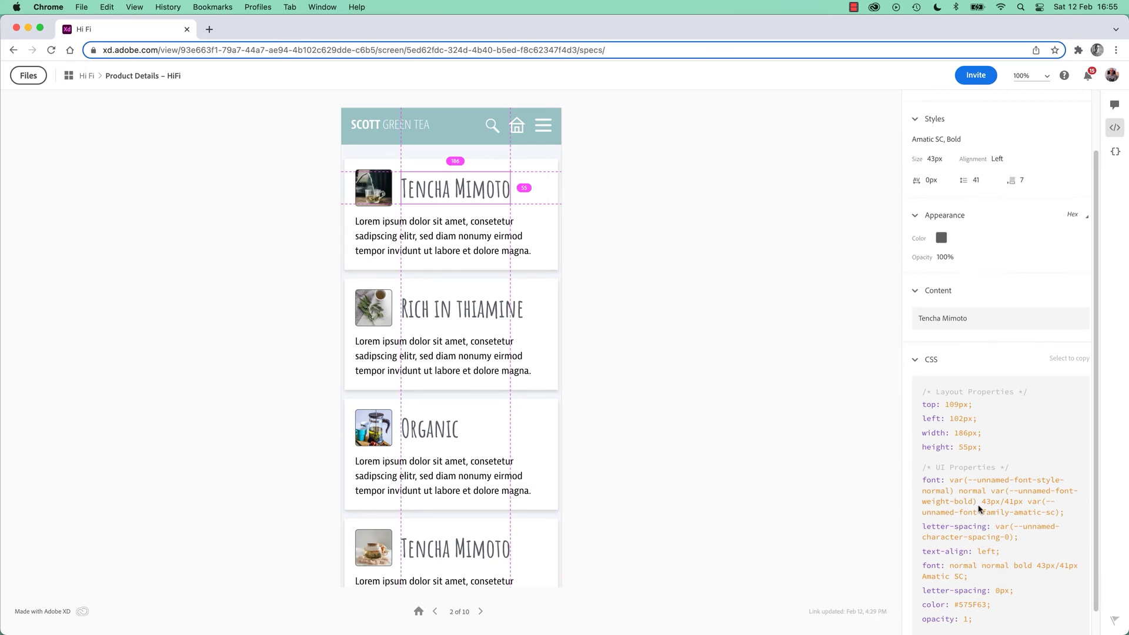
click(921, 209)
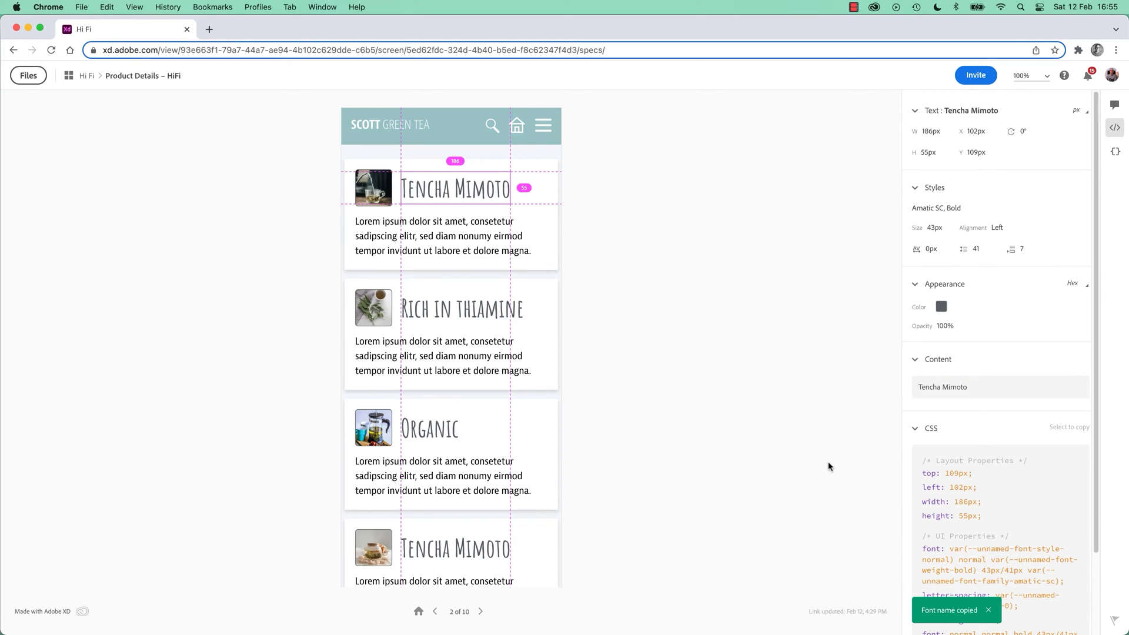
key(super+Tab)
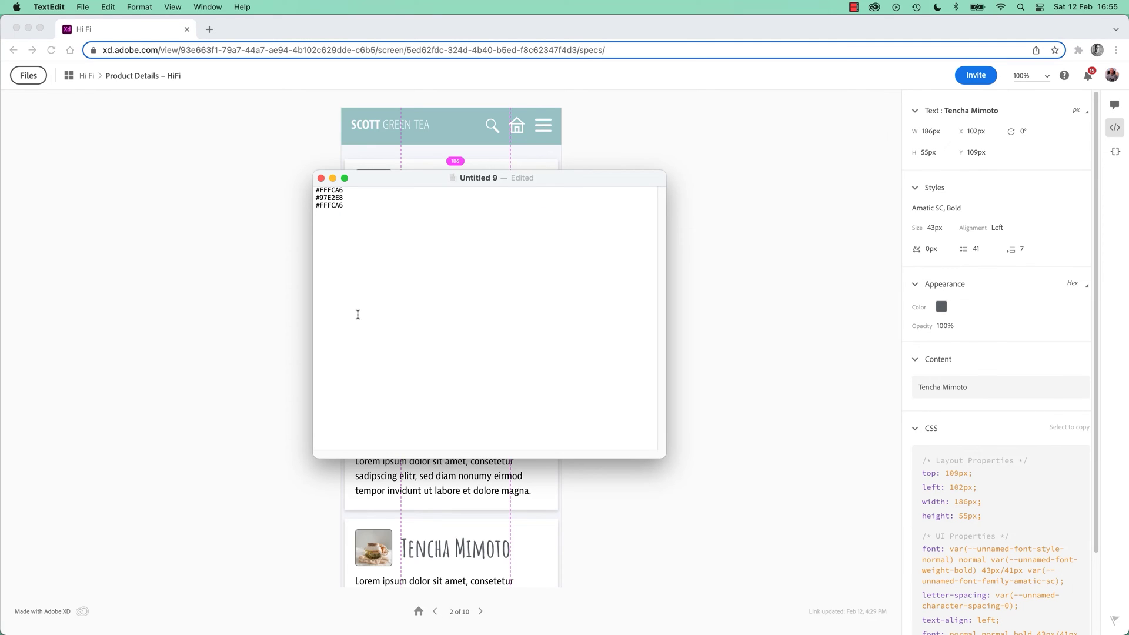
key(super+v)
key(super+Tab)
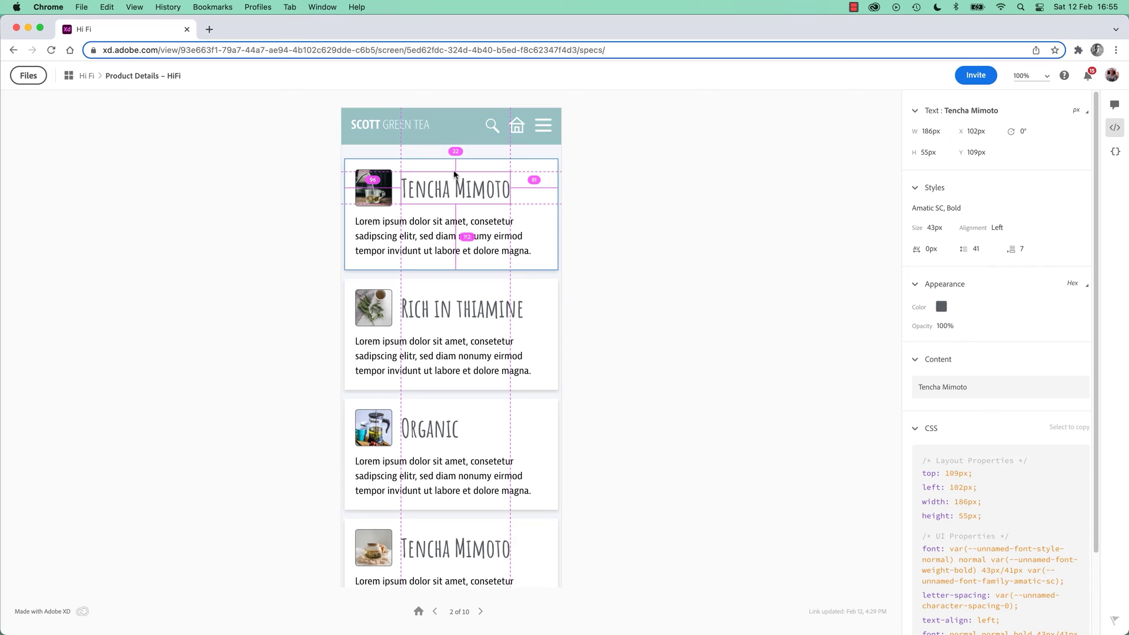
- Select Rectangle 74, the first card's background, to see its 363×189px white fill and 0px 3px 6px shadow
click(554, 188)
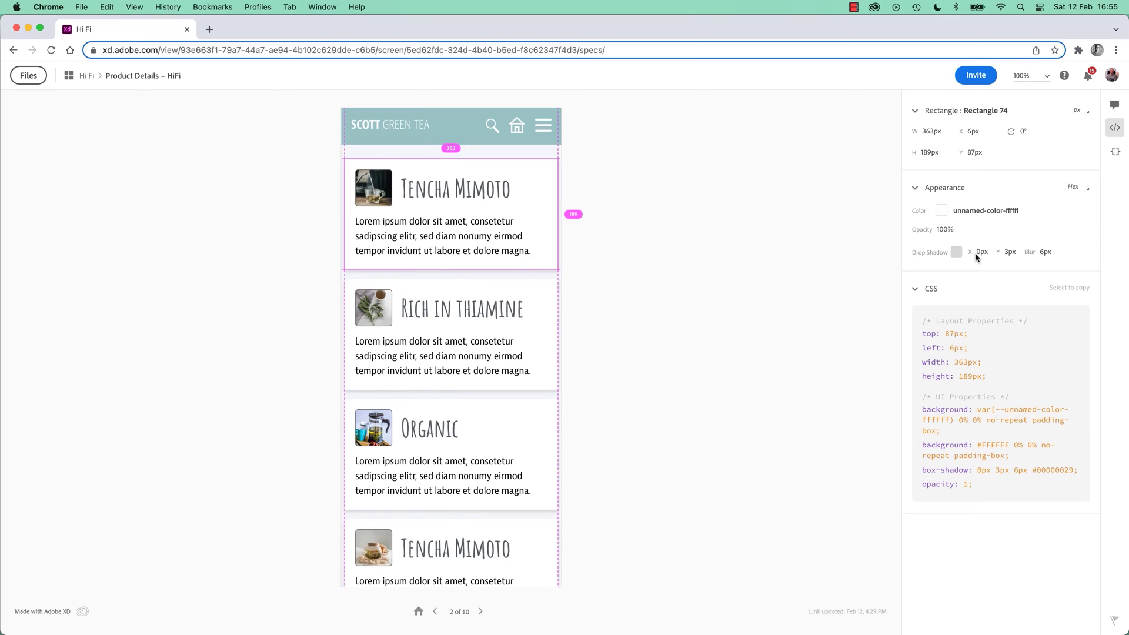
- Copy the card's drop shadow colour and box-shadow CSS, then the Tencha Mimoto heading's text content
click(956, 253)
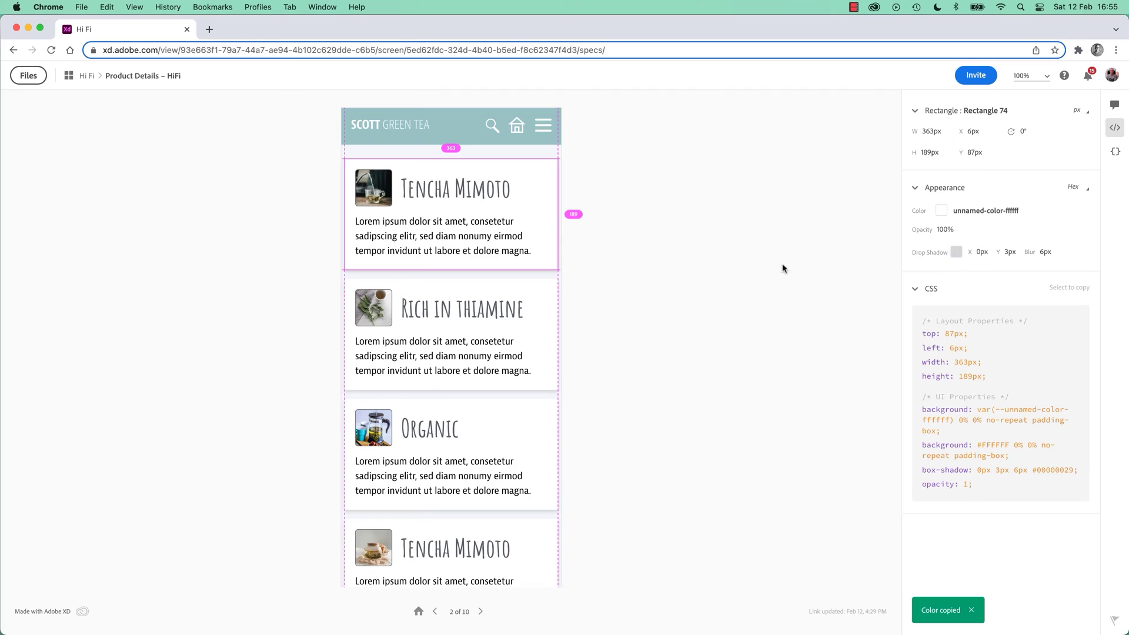
click(944, 472)
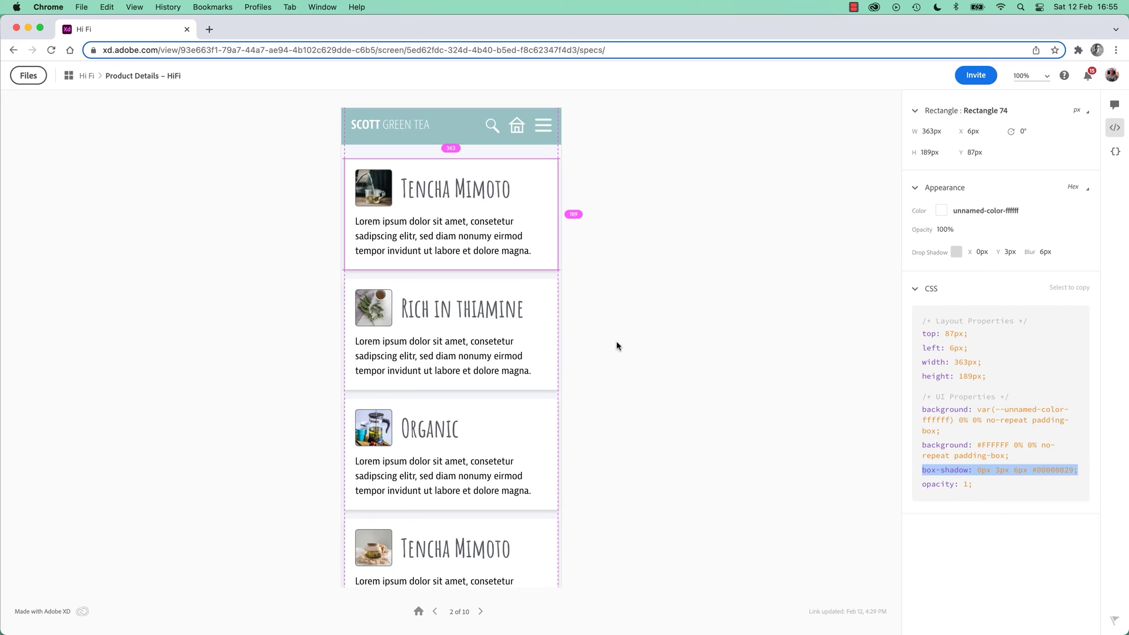
click(431, 191)
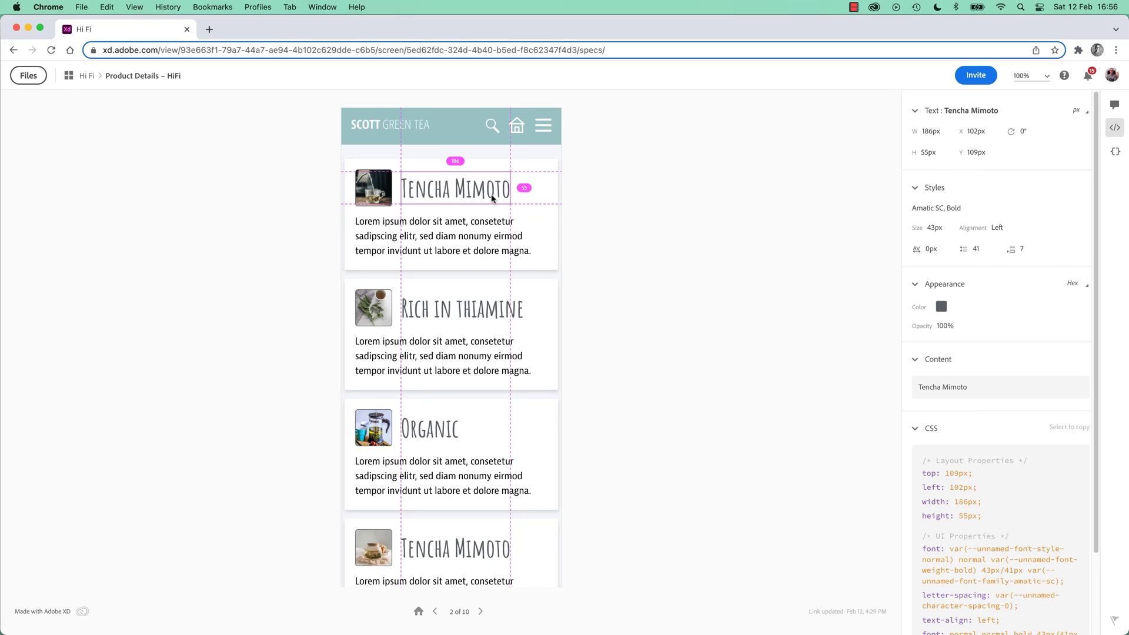
click(951, 394)
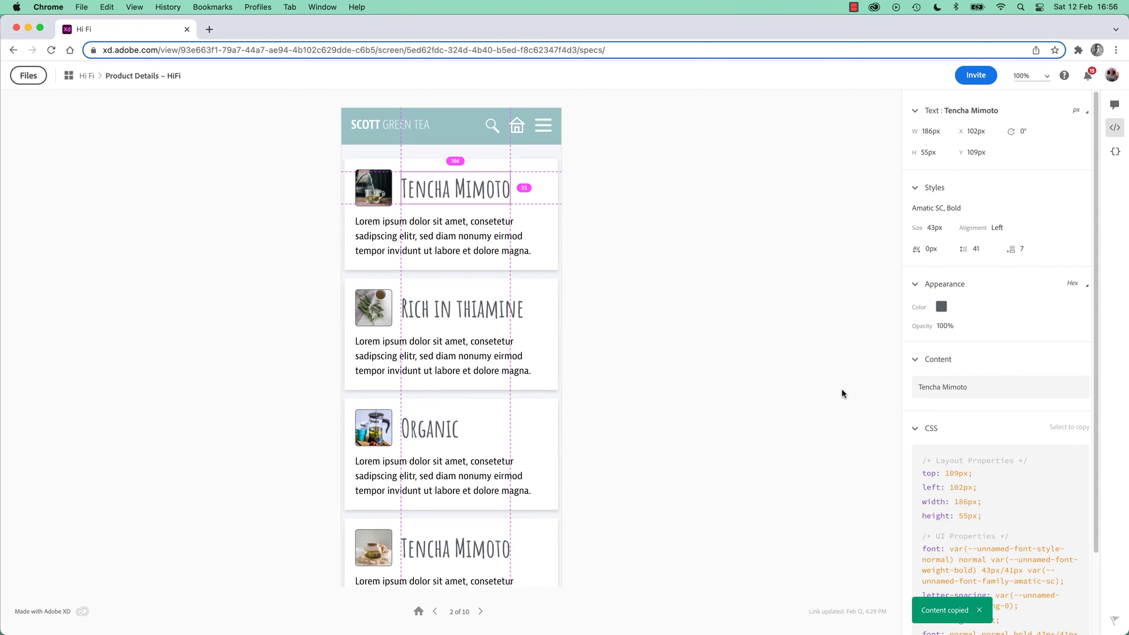
- Advance to the Checkout – HiFi screen and collapse its Character Styles and Colors lists
click(656, 348)
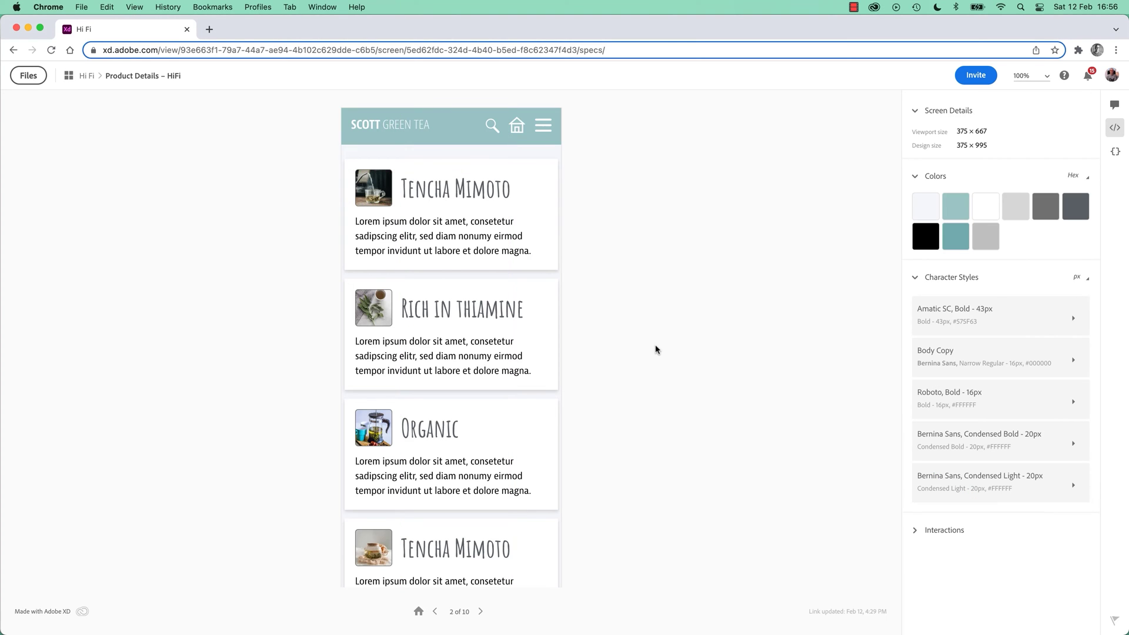
click(480, 611)
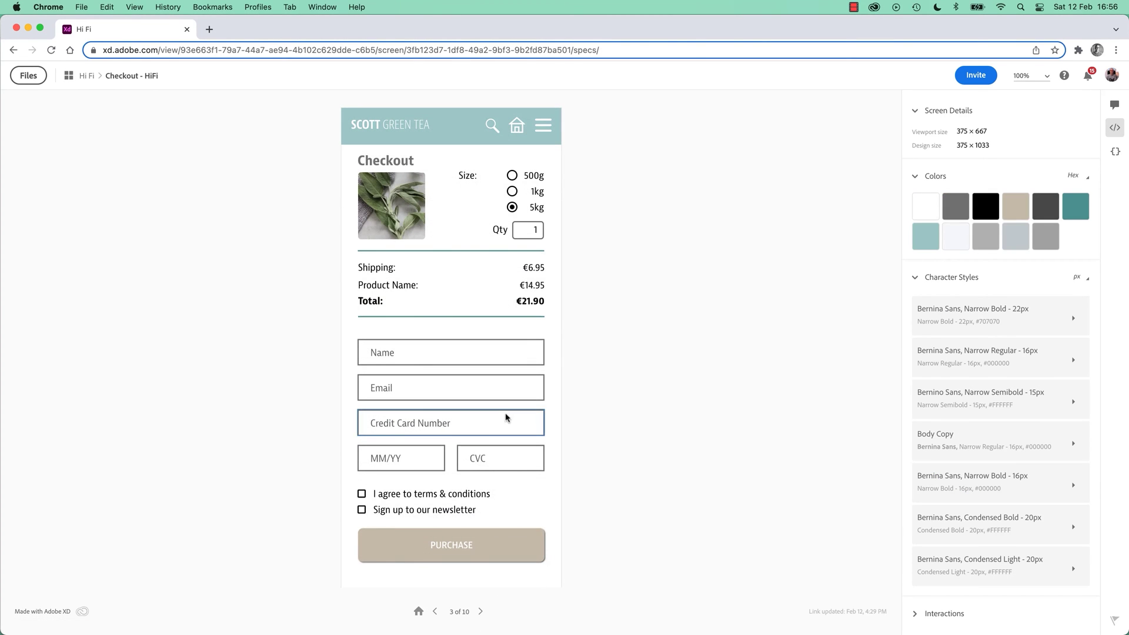
click(915, 278)
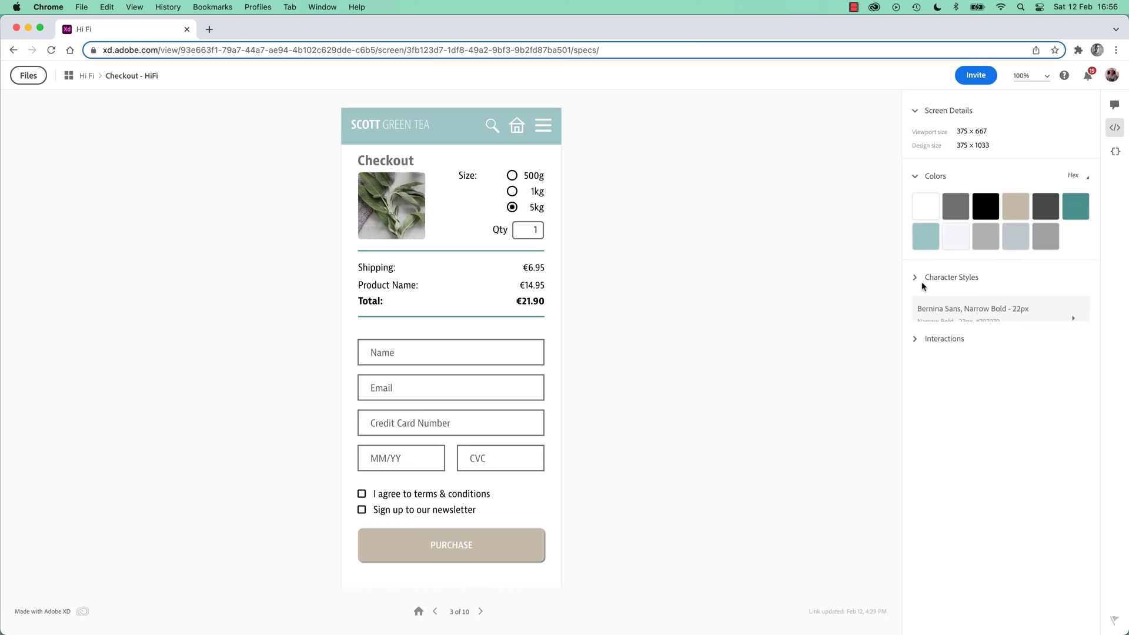
click(914, 176)
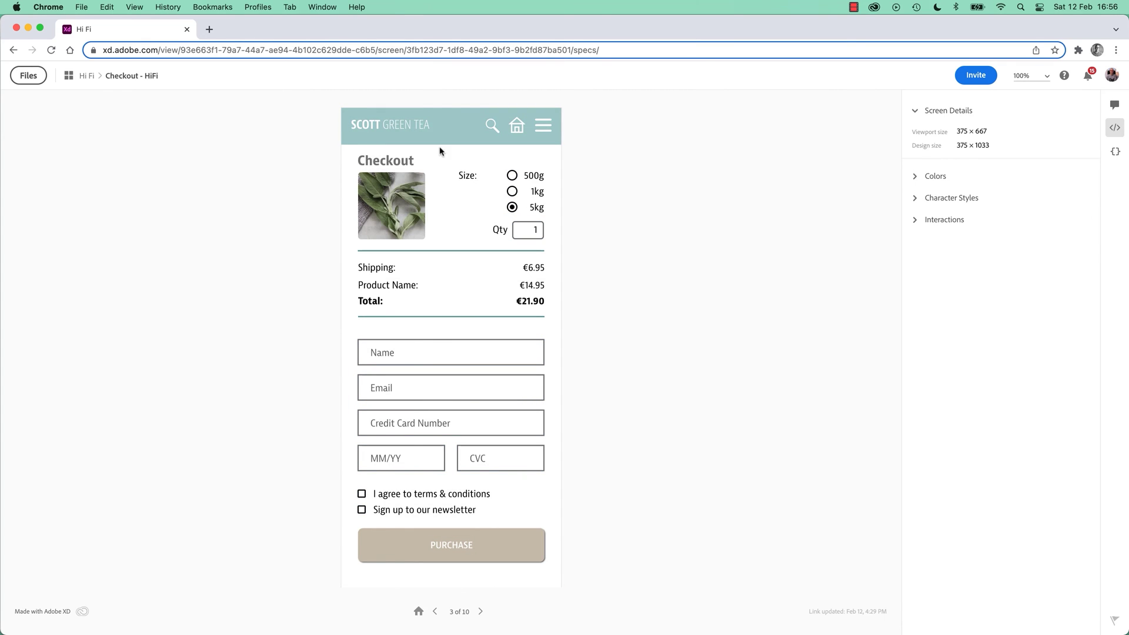
- Inspect the toggle switch's circle specs, then return to the 375×1033 screen-level details
scroll(482, 420, down, 5)
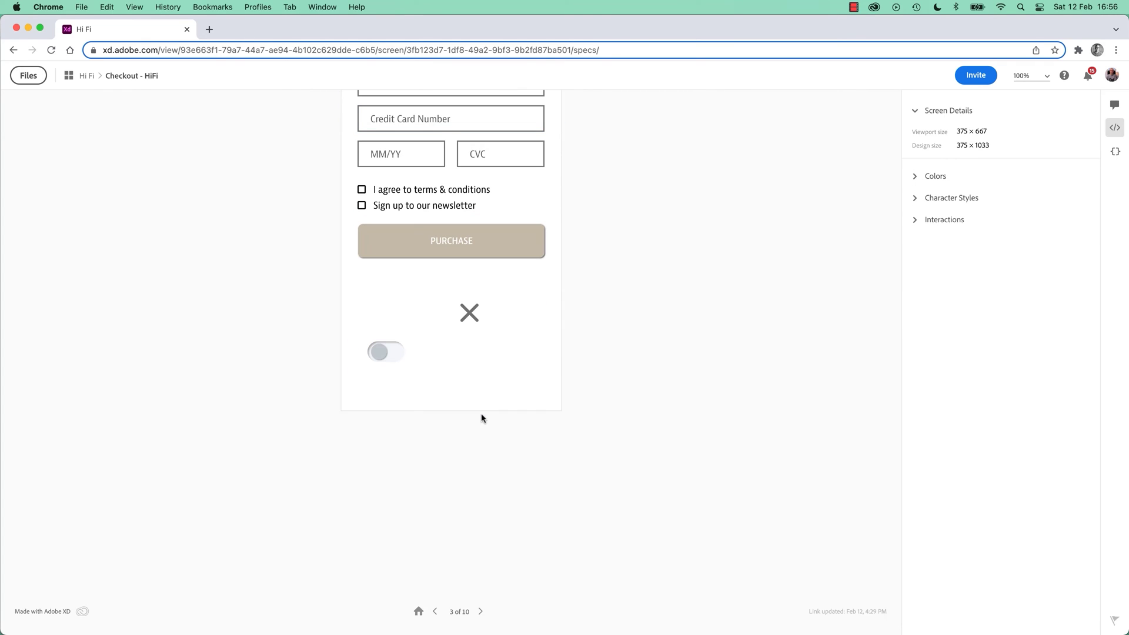
click(388, 355)
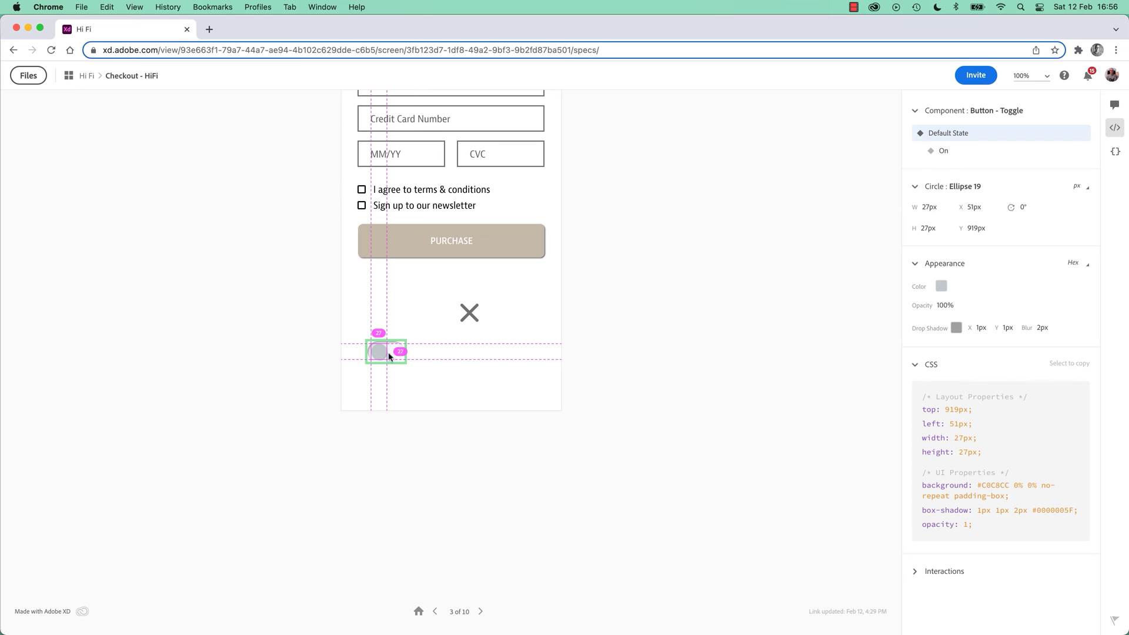
click(665, 362)
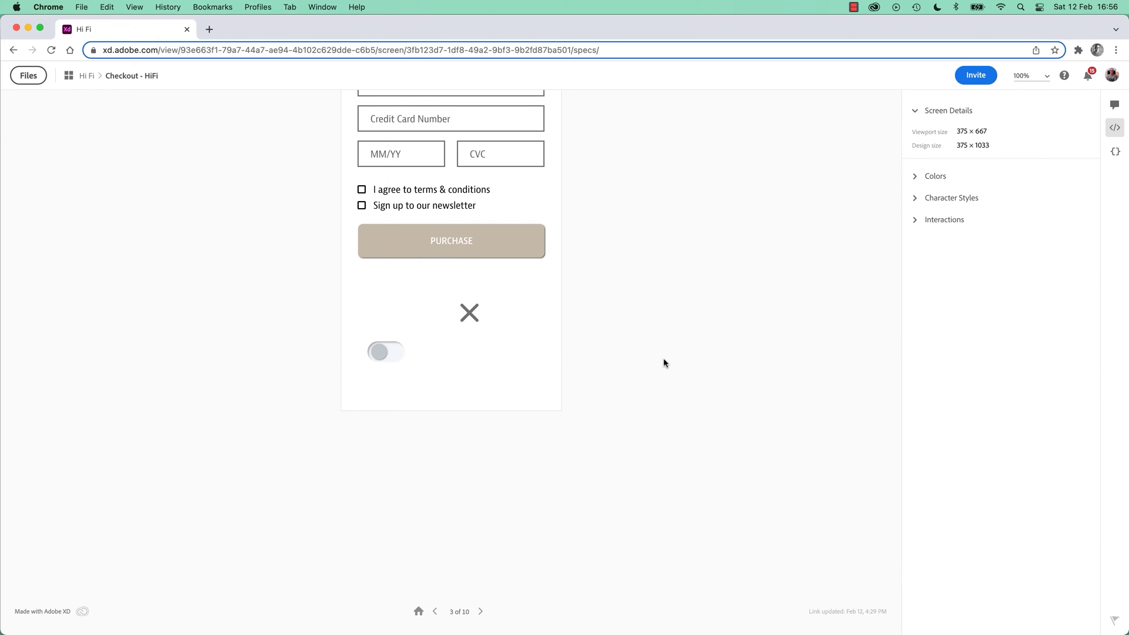
- Expand Checkout's interactions, follow the tap to Confirmation – HiFi and its timed transition, then return to Checkout
click(915, 219)
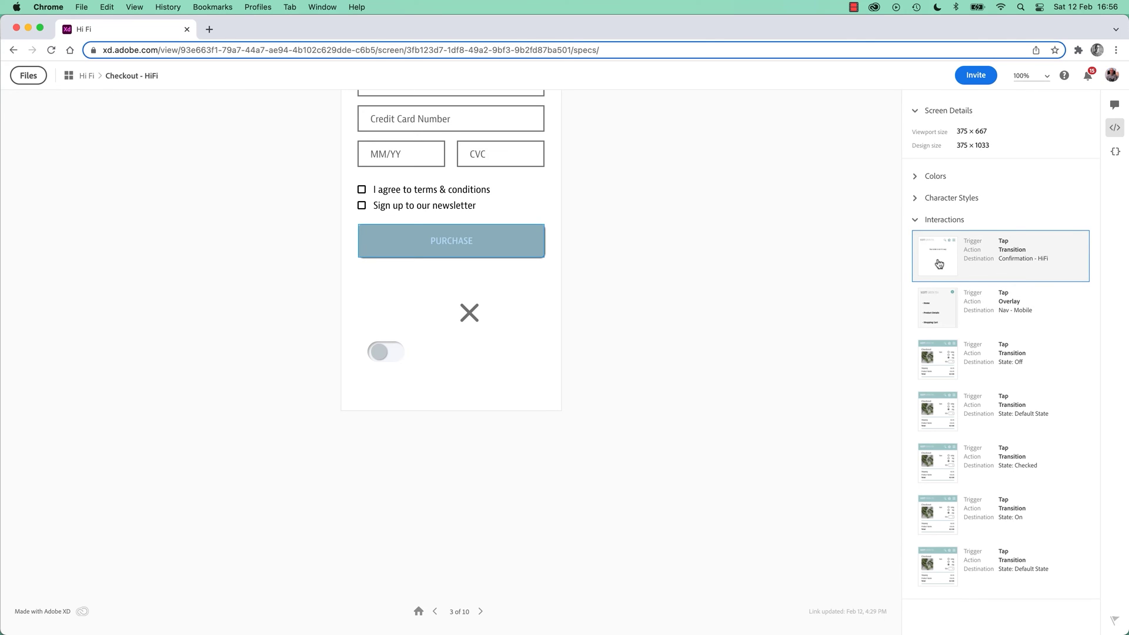
click(995, 262)
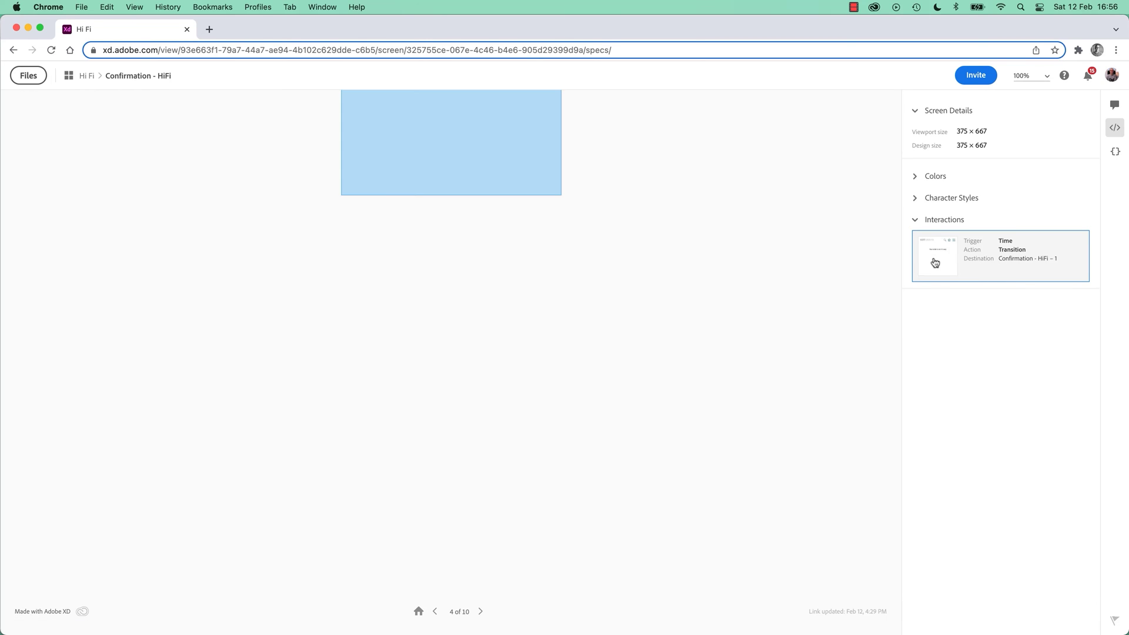
click(935, 264)
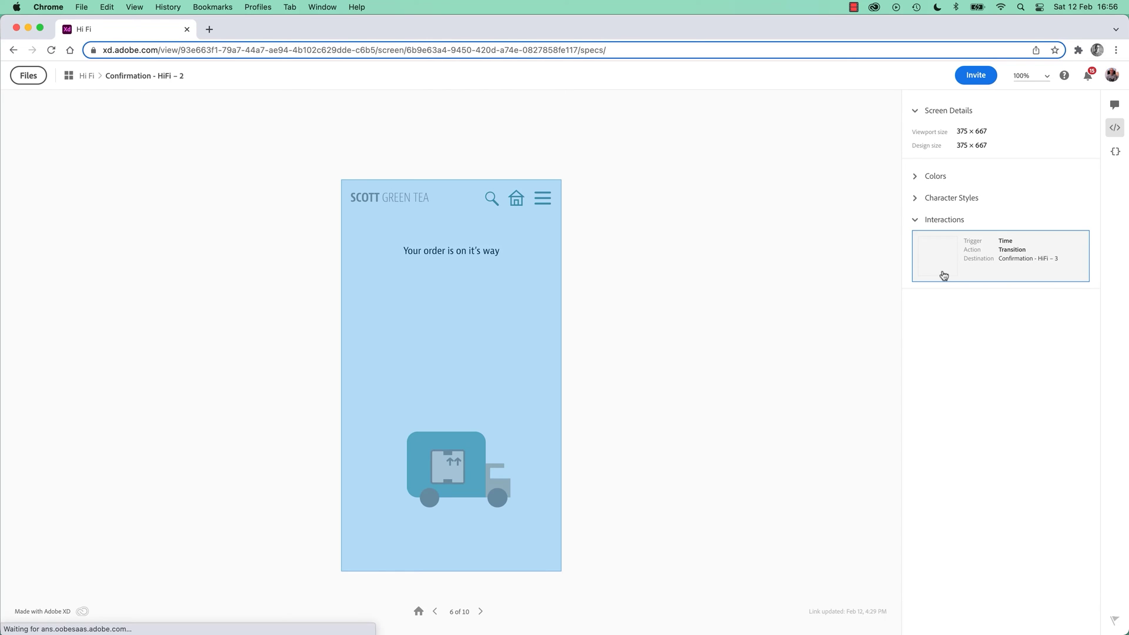
click(435, 613)
scroll(456, 461, down, 6)
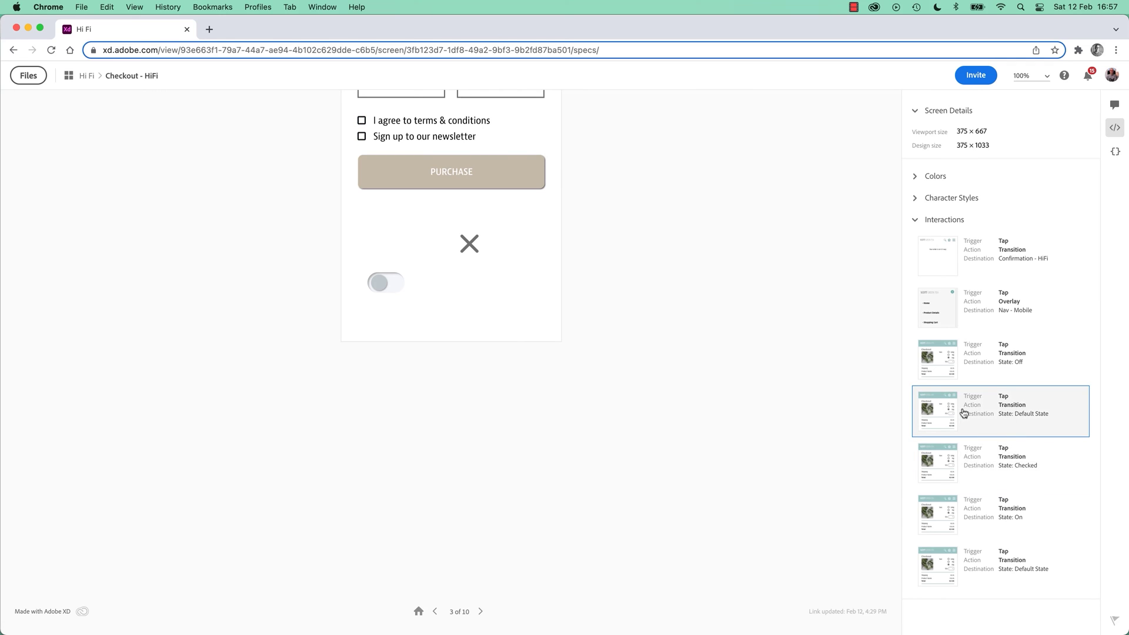
- Inspect the toggle's Rectangle 124 track in On and Default states (63×35px, #F5F7FA, 18px radius)
click(947, 518)
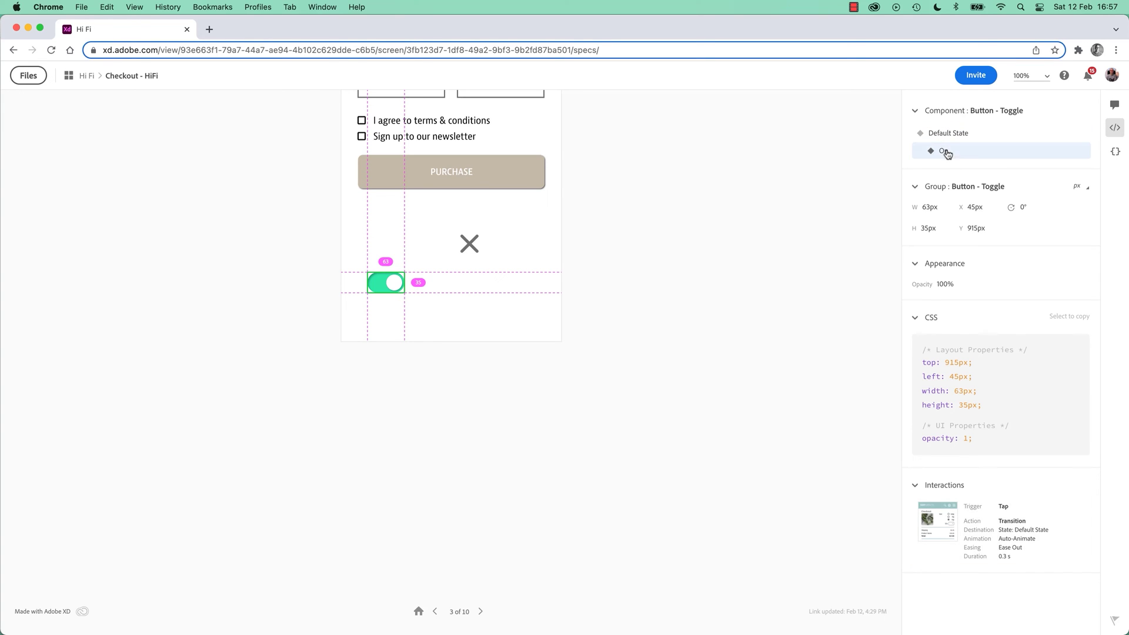
click(375, 286)
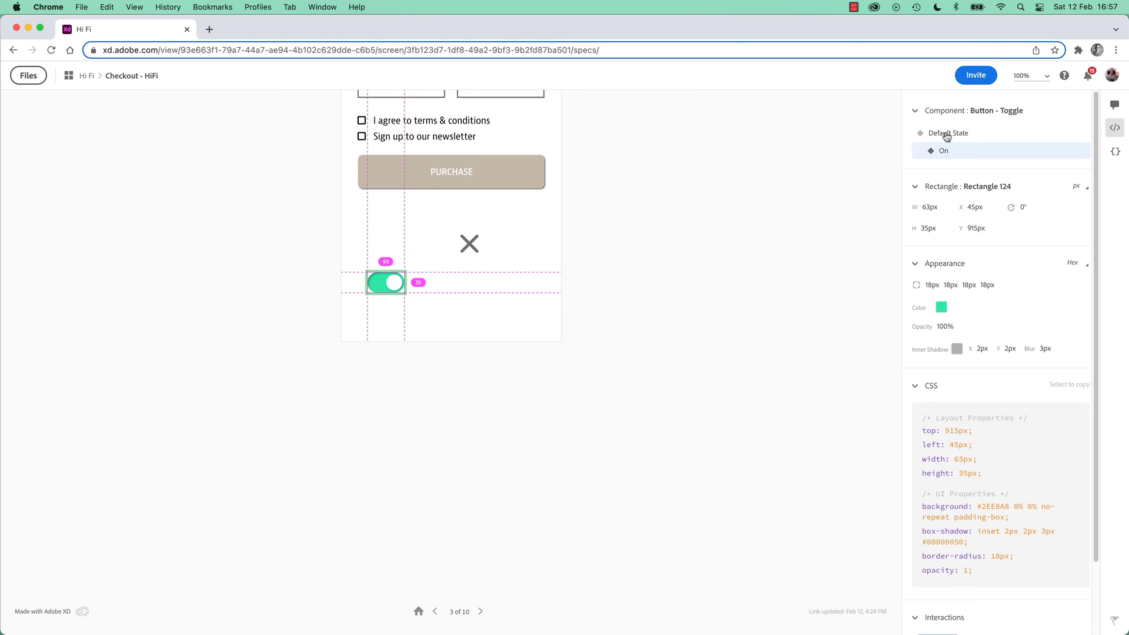
click(946, 134)
click(394, 285)
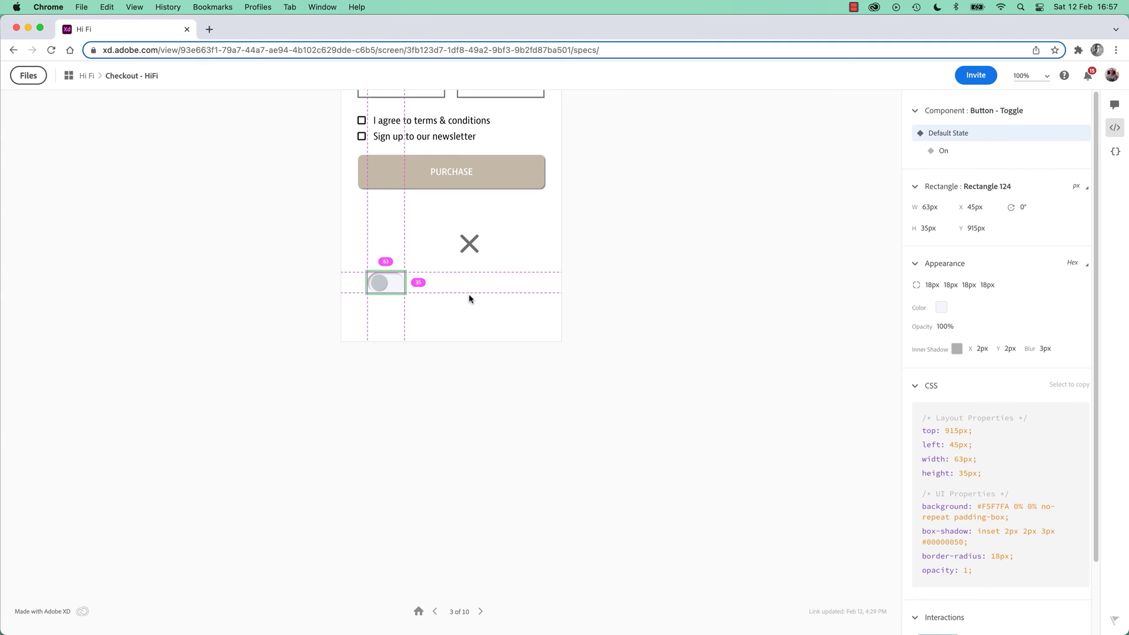
- Compare the X icon line's Default State and Cross specs, then deselect to show Checkout's screen specs
click(469, 245)
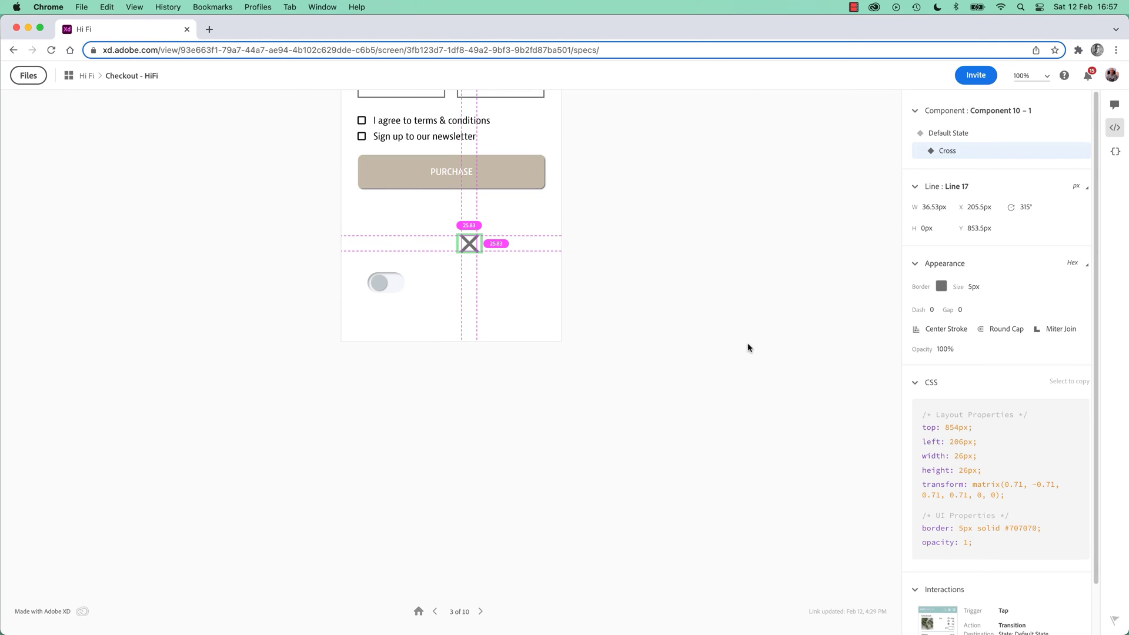
click(953, 135)
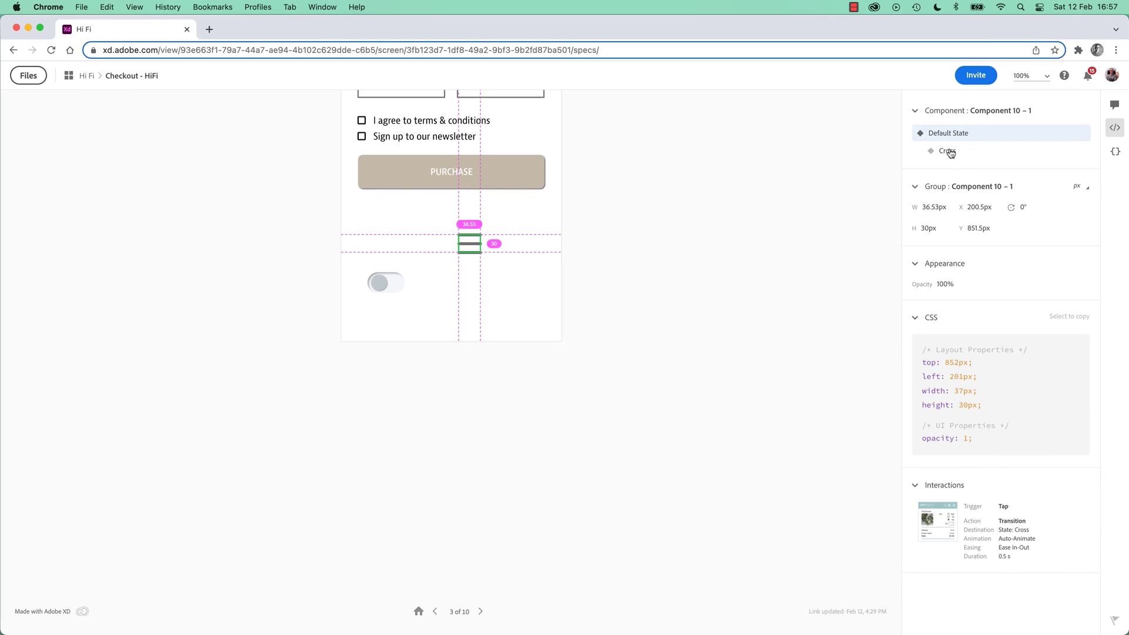
click(949, 151)
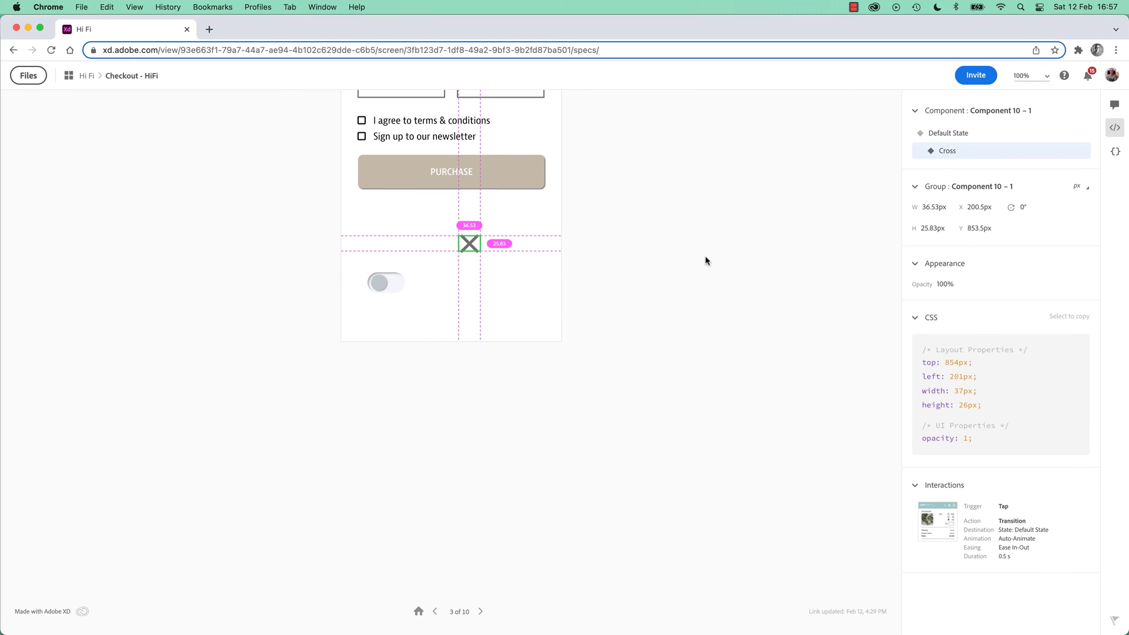
click(703, 262)
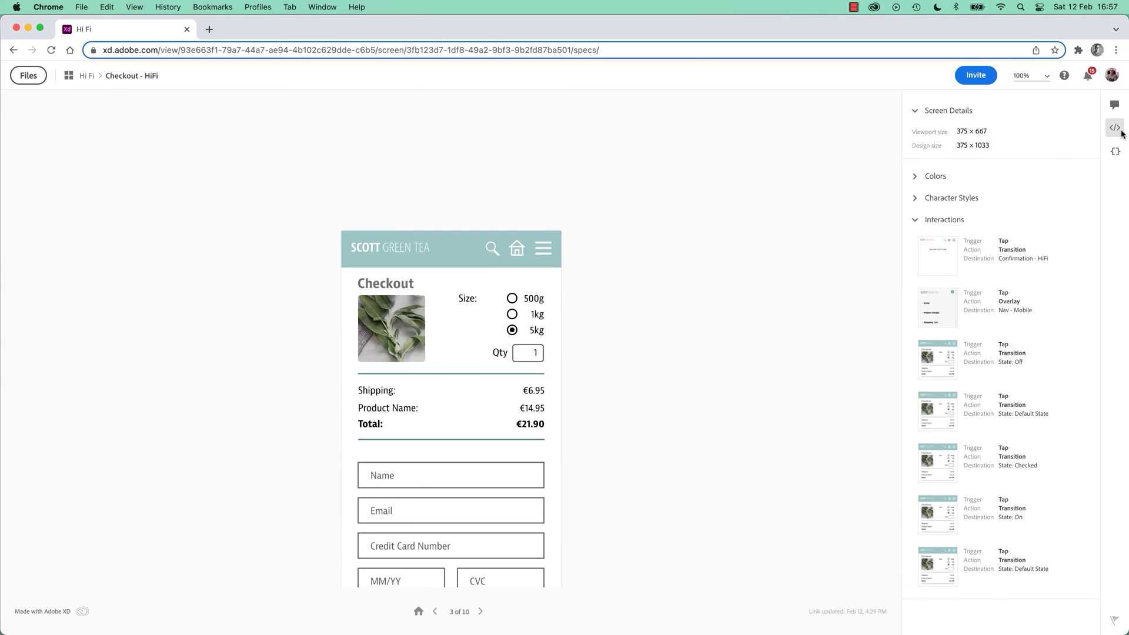
- Preview the X icon morphing into a menu icon, then inspect Line 16 (36.53px wide, 5px #707070 border)
click(1115, 106)
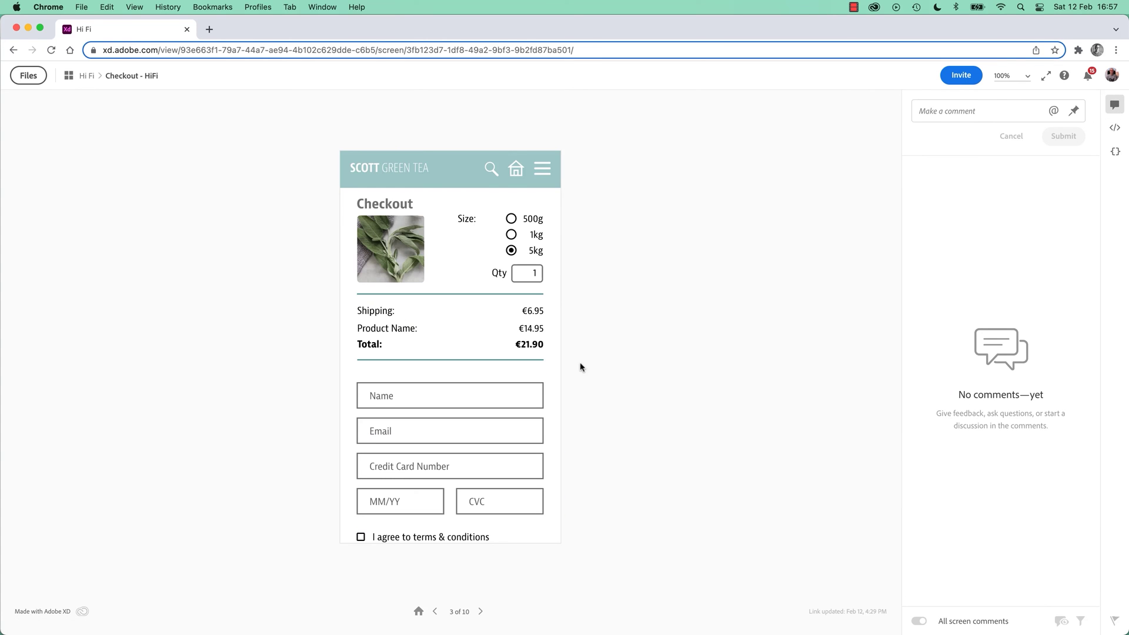
scroll(521, 370, down, 5)
mouse_move(466, 479)
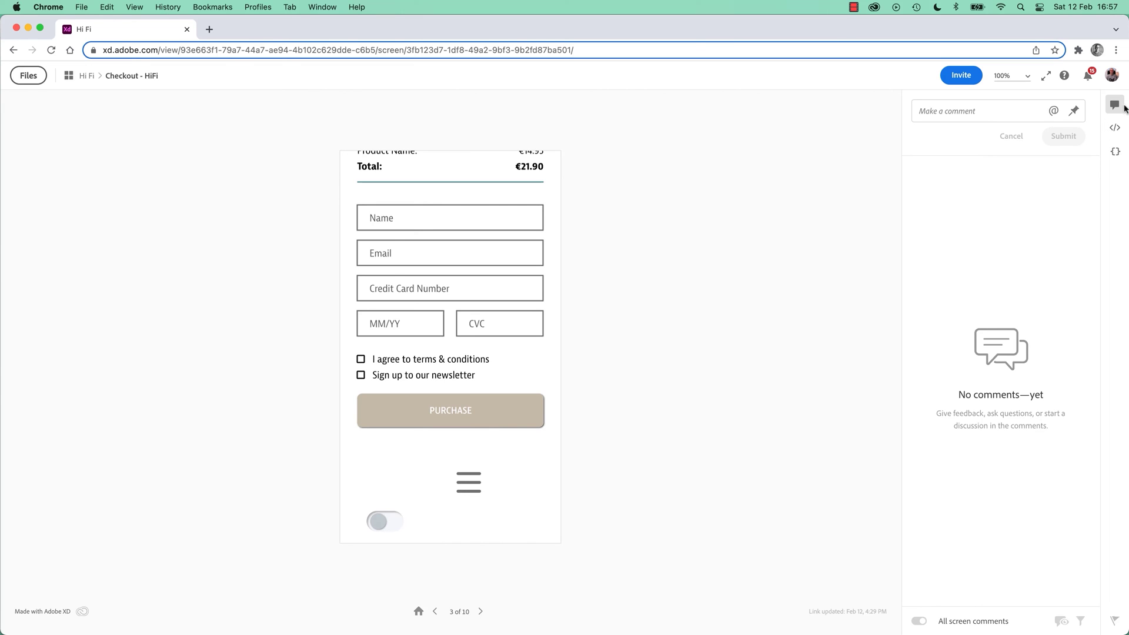
click(1115, 127)
click(466, 424)
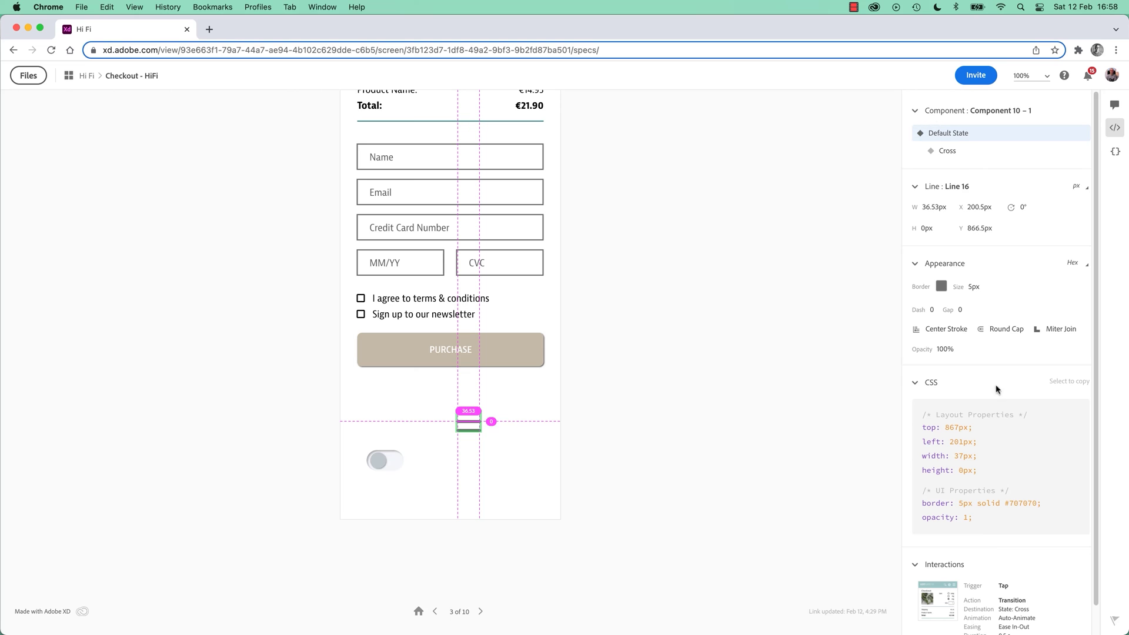
- Deselect Line 16 and scroll Checkout – HiFi back to its header to show the full interactions list
click(728, 344)
scroll(729, 346, up, 10)
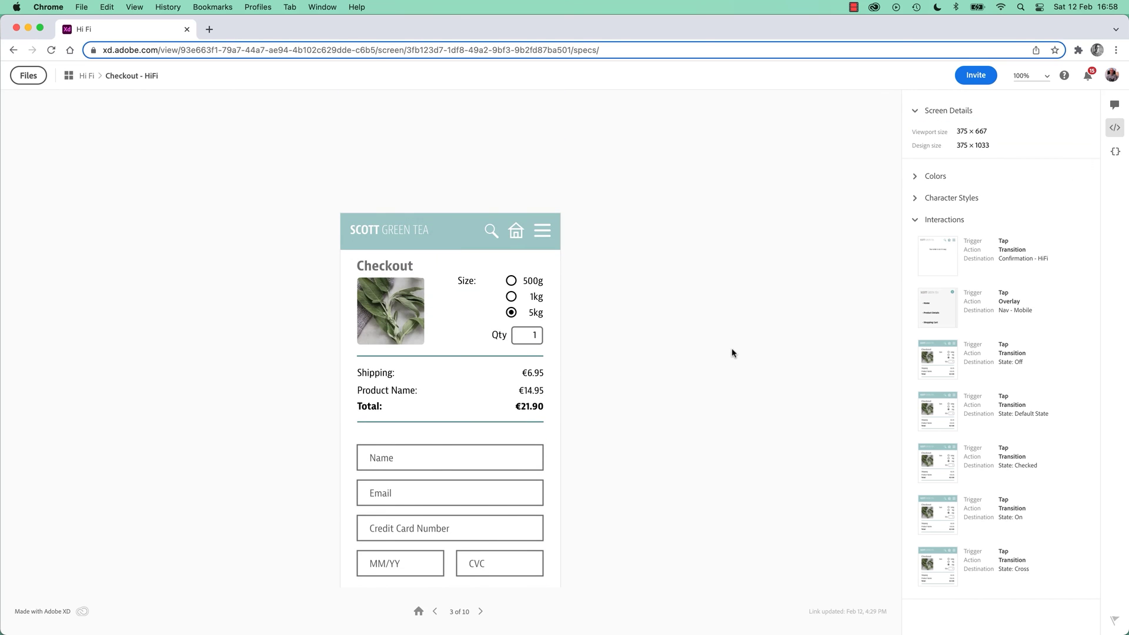